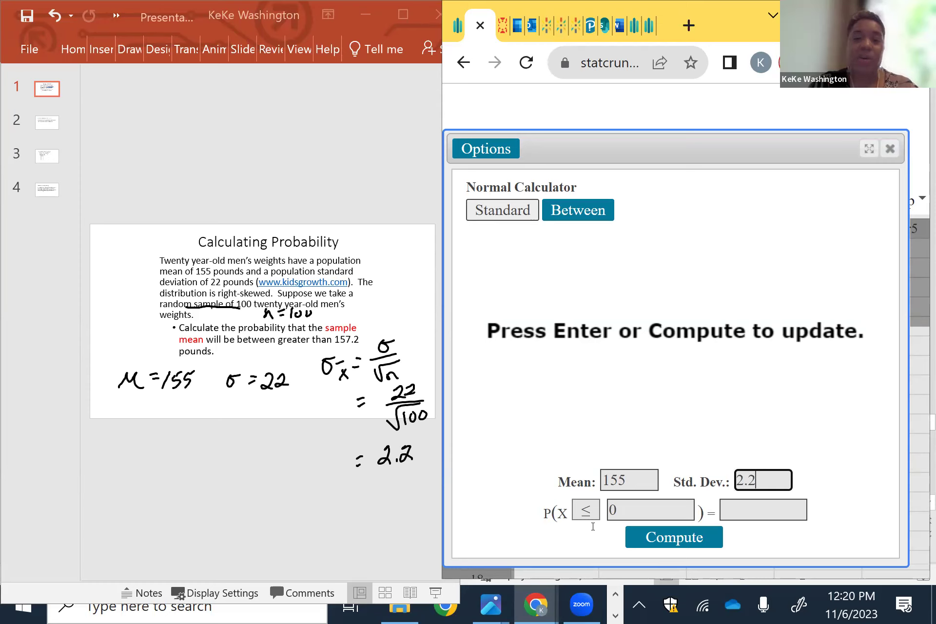
Compute the normal probability that X is ≥ 157.2 for the mean 155 and standard deviation 2.2.
left_click(586, 510)
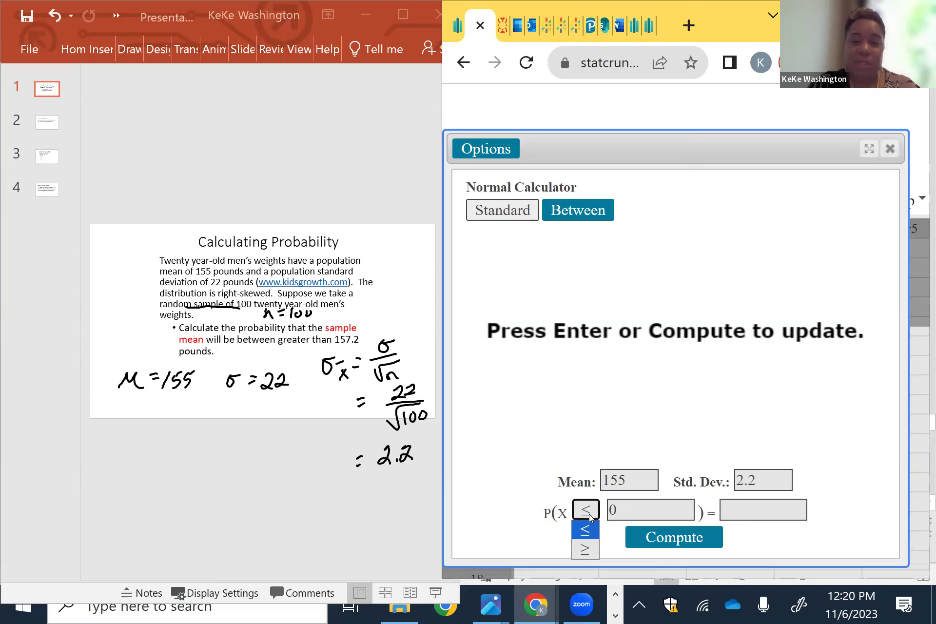
left_click(589, 552)
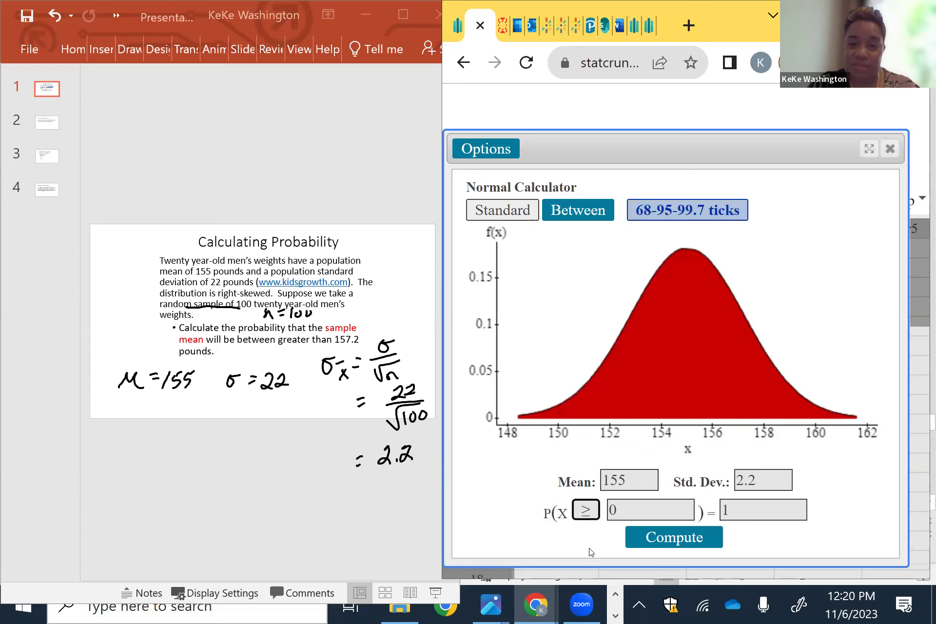
left_click(624, 509)
type("1")
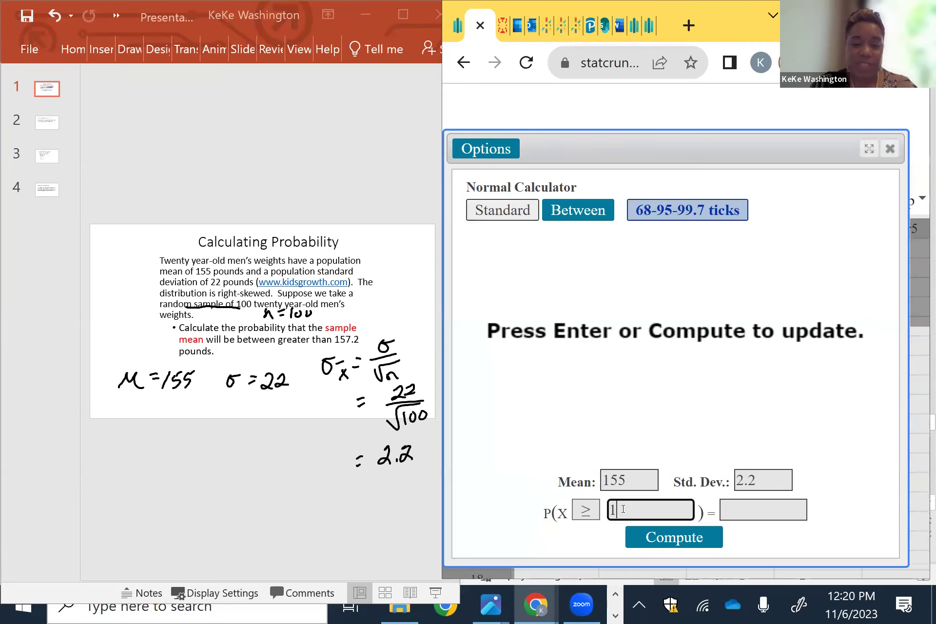
type("57.2")
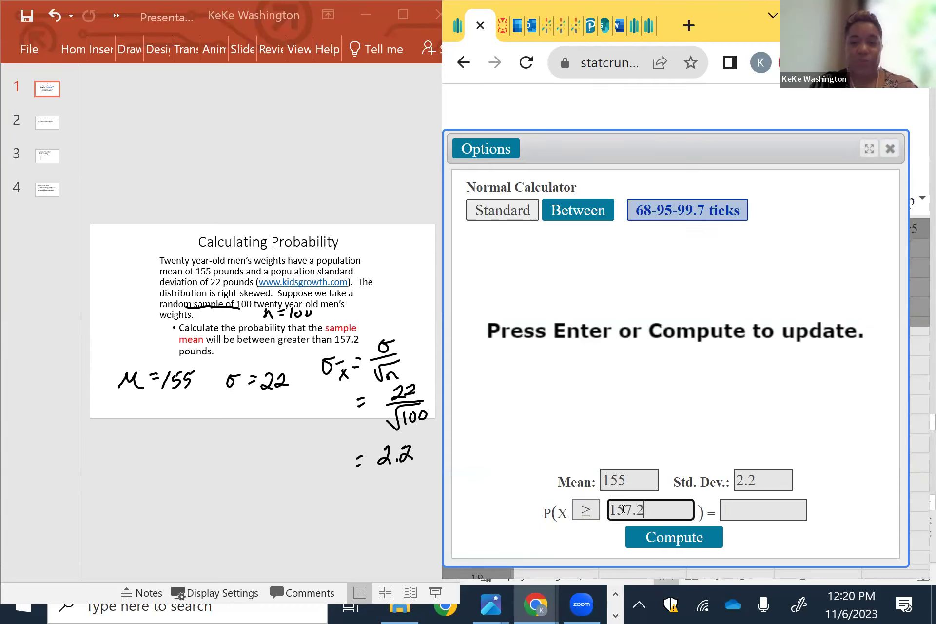
left_click(675, 540)
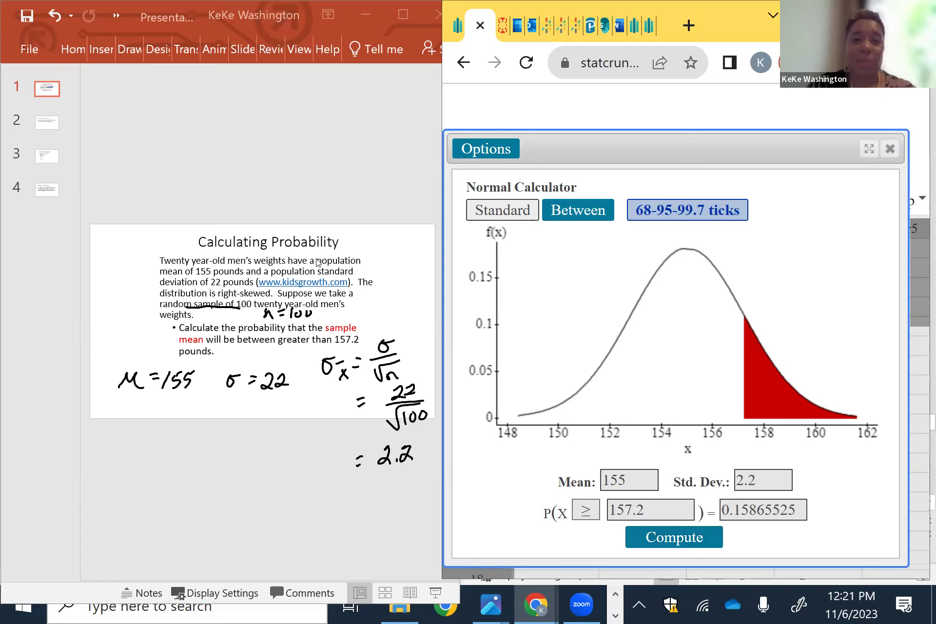
Go to the second PowerPoint slide with the handwritten notes cleared, and close the Normal Calculator in StatCrunch.
left_click(52, 125)
left_click(42, 128)
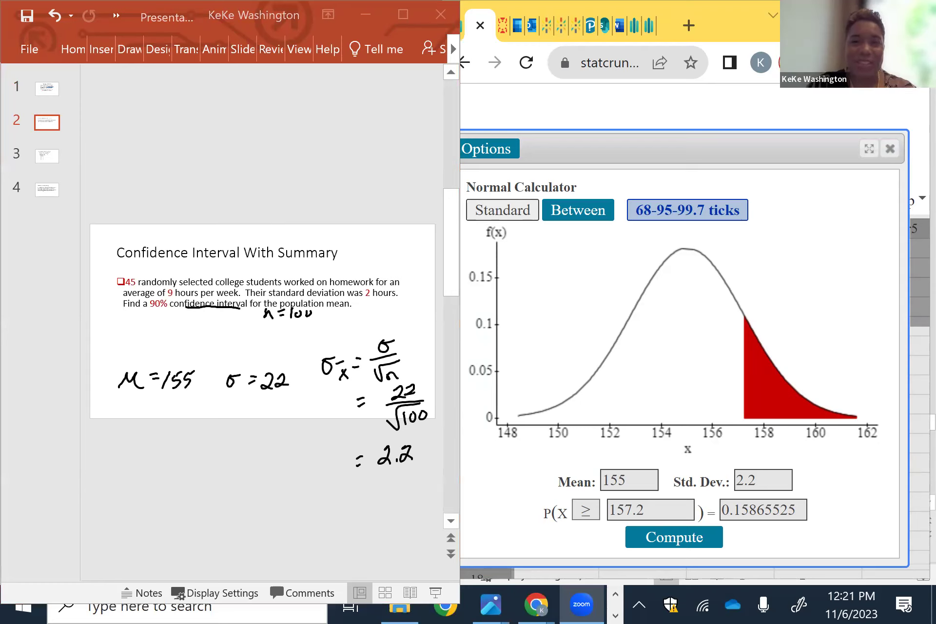
left_click(8, 459)
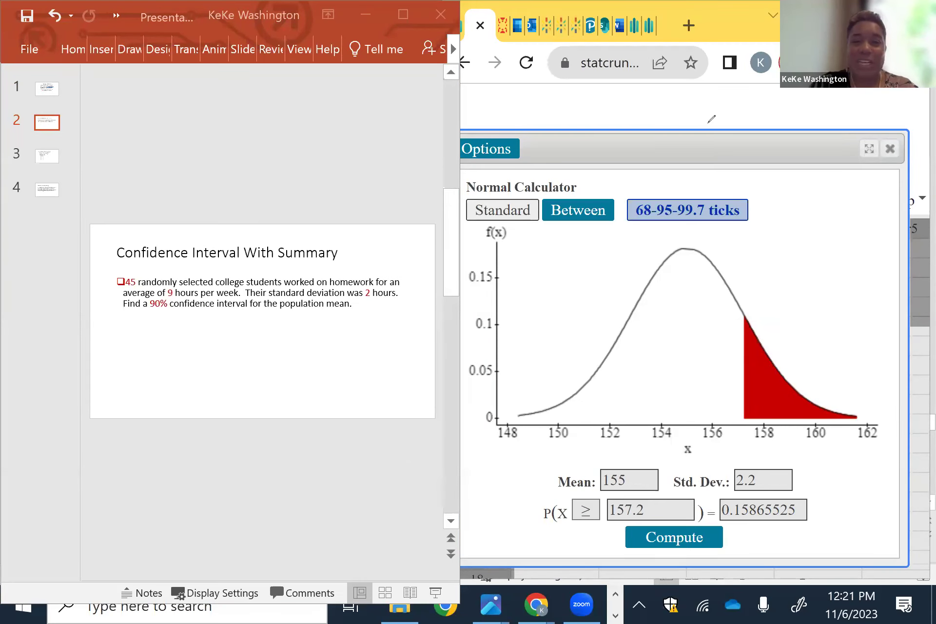
left_click(891, 149)
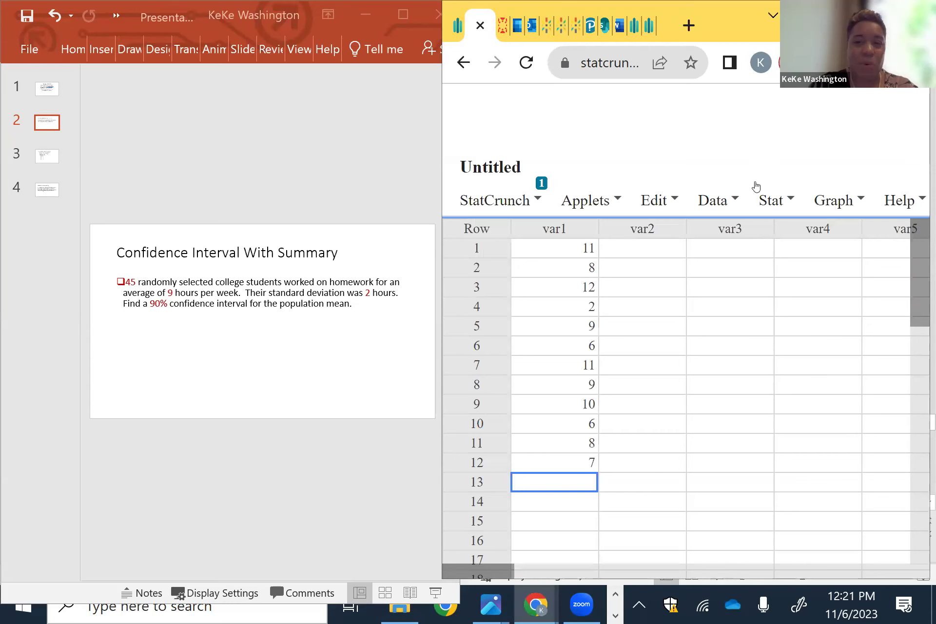
Start a one-sample T analysis with summary and enter sample mean 9, sample standard deviation 2 and sample size 45.
left_click(755, 187)
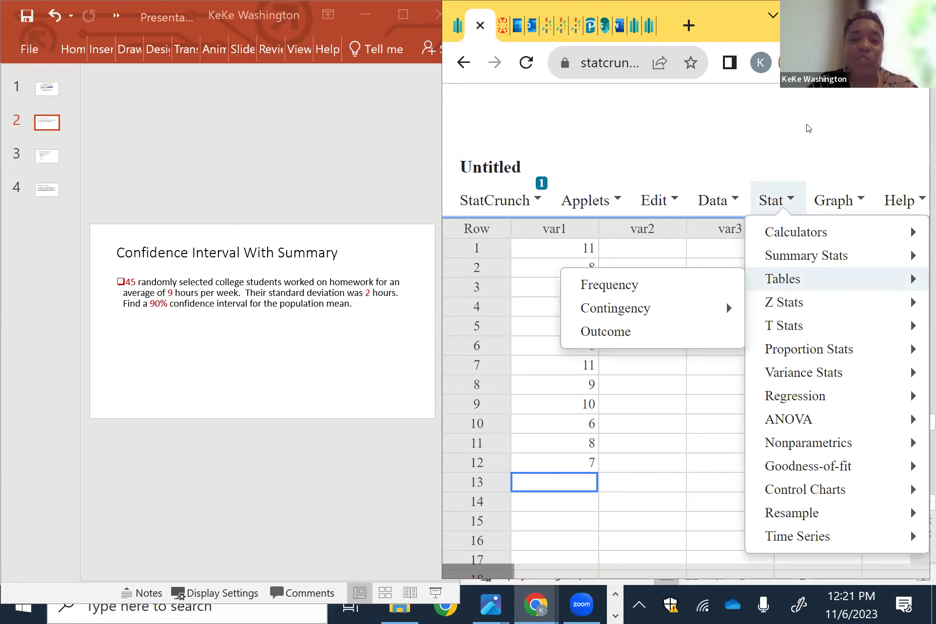
left_click(809, 128)
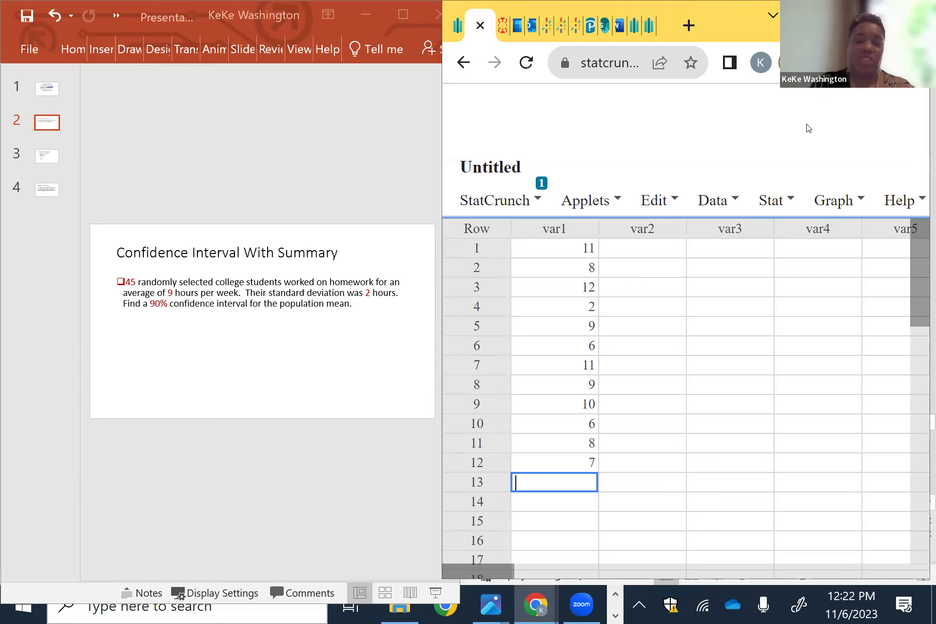
left_click(777, 203)
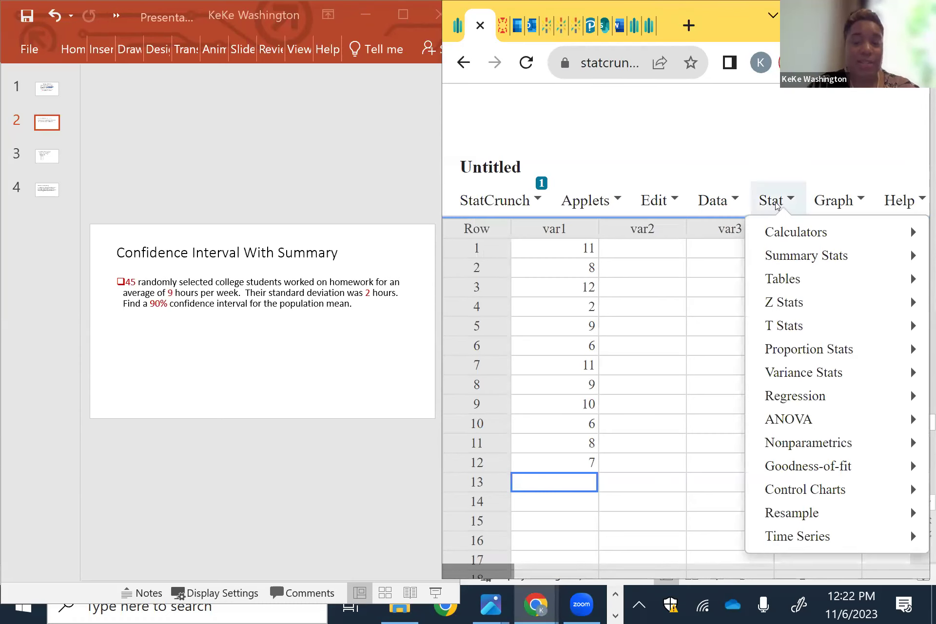
left_click(786, 327)
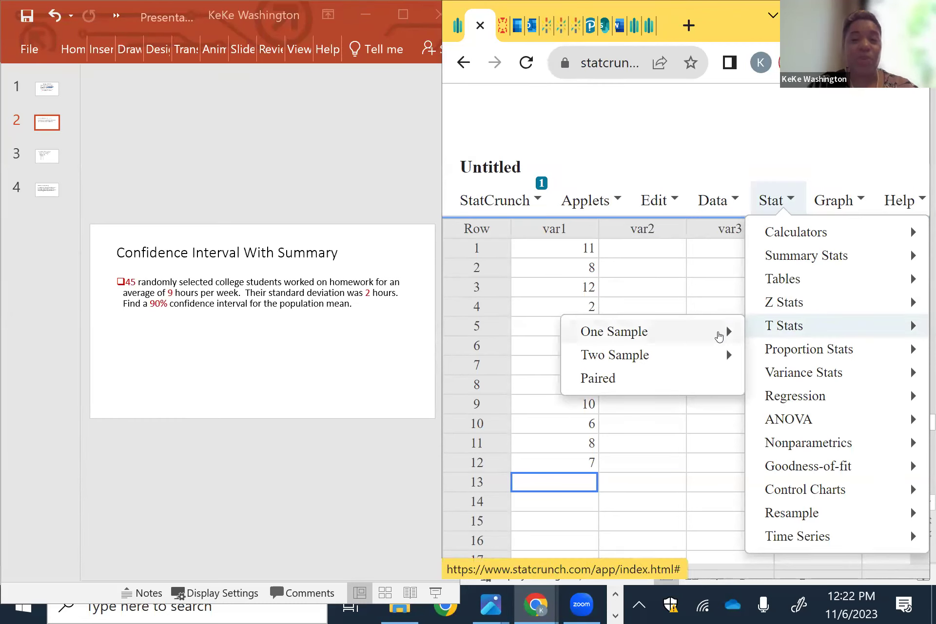
left_click(714, 333)
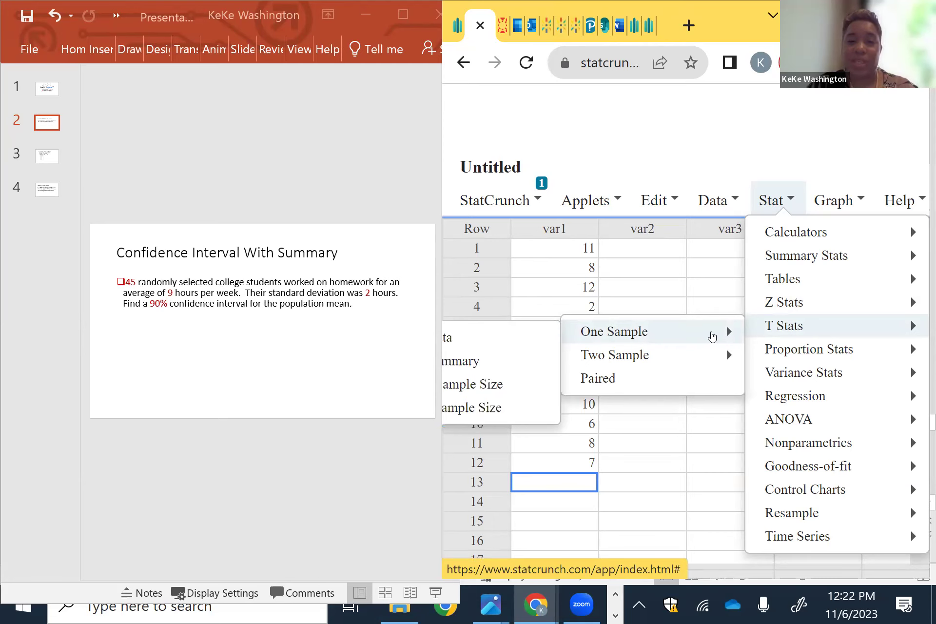
left_click(510, 365)
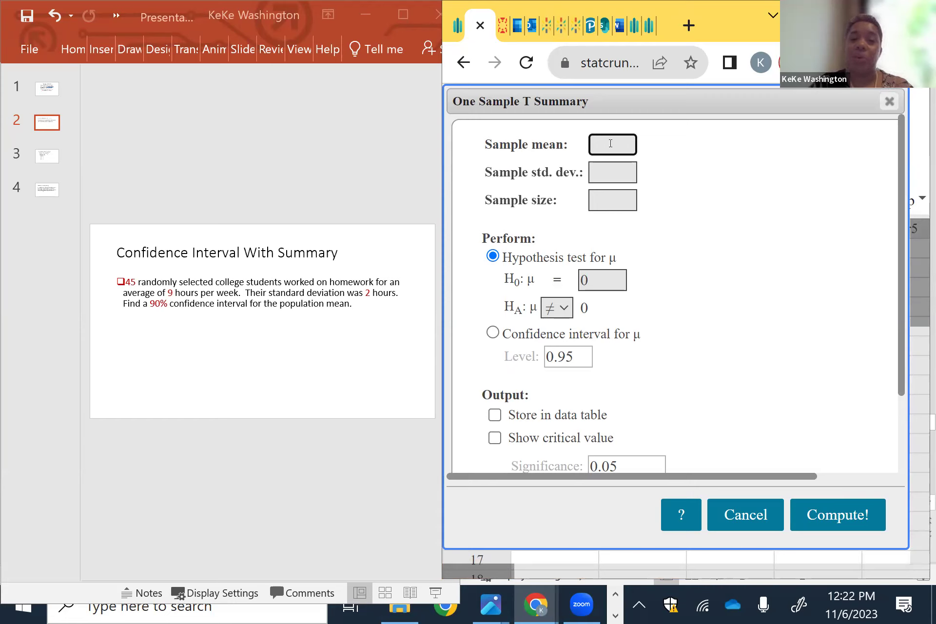
type("9")
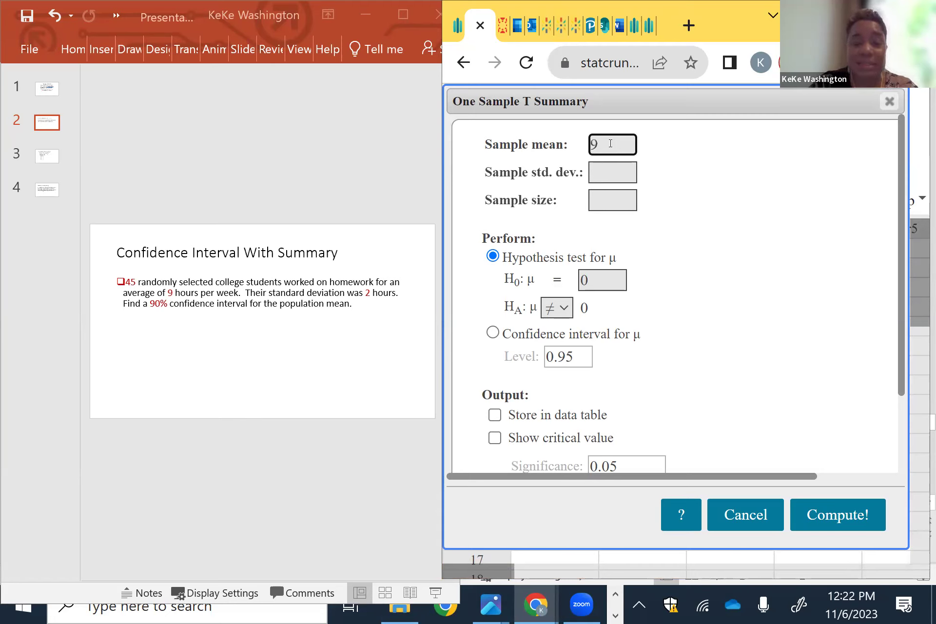
left_click(608, 173)
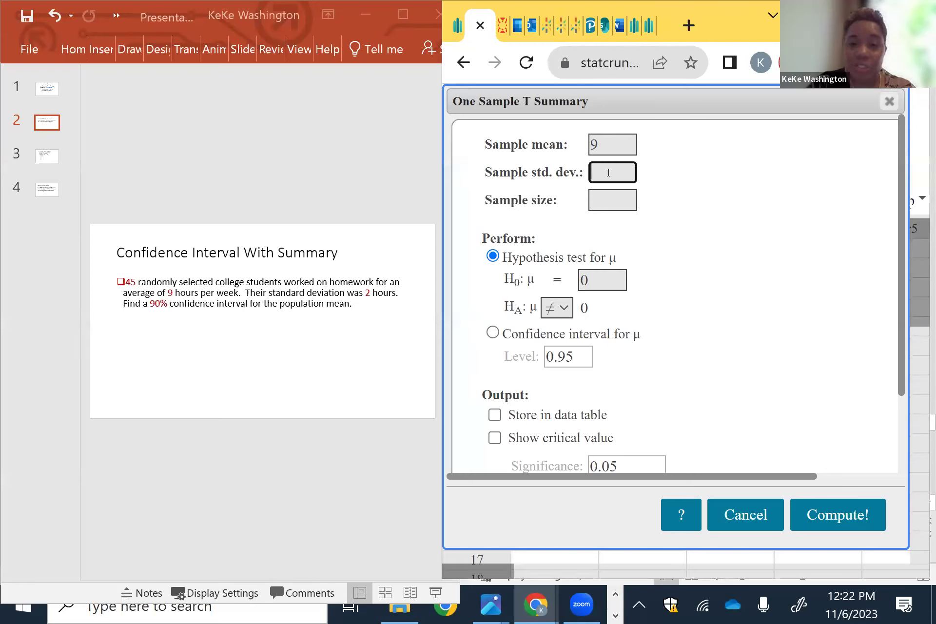
type("2")
left_click(609, 198)
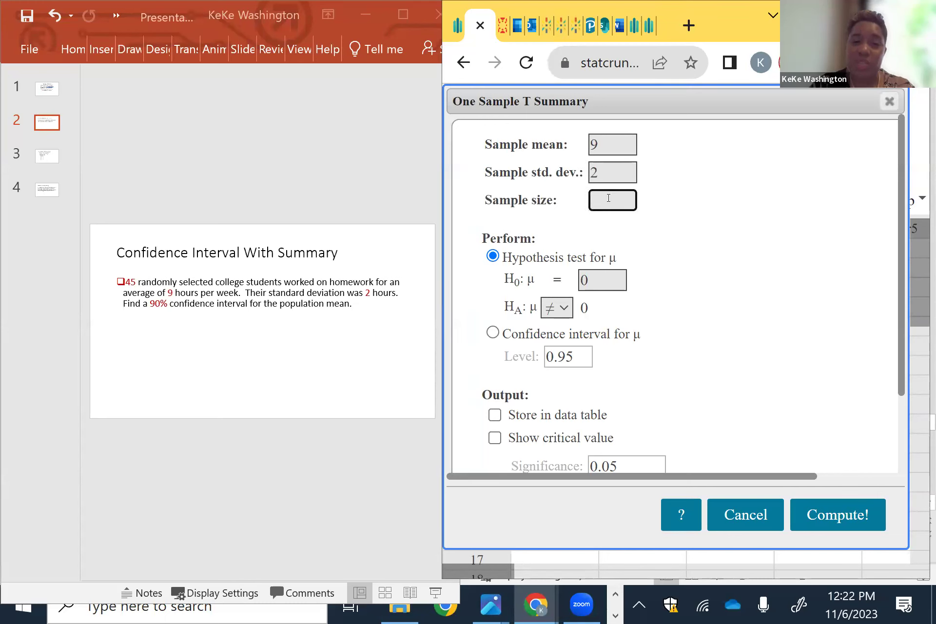
type("45")
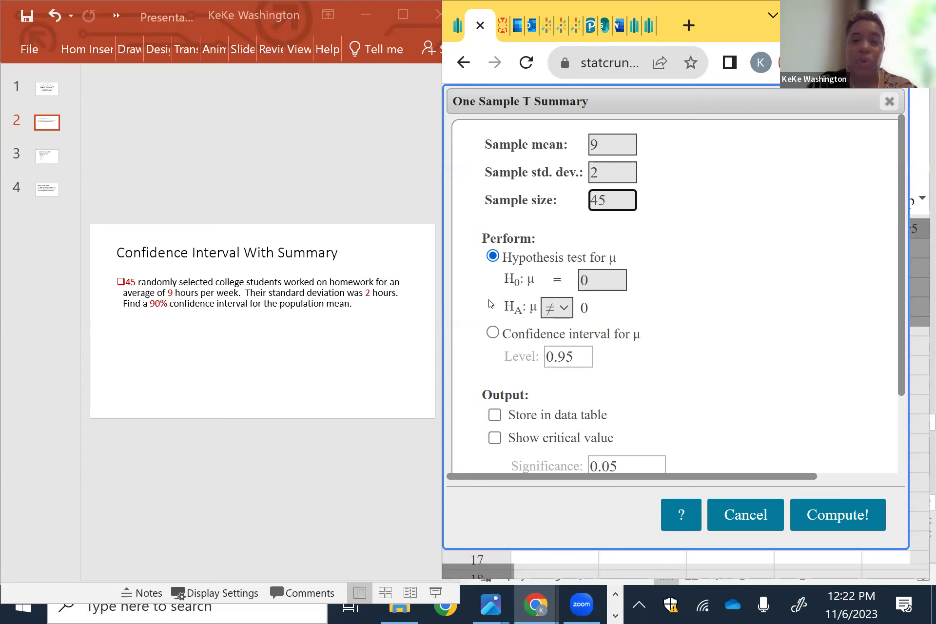
Compute a confidence interval for μ at level 0.9 with the critical value included in the output.
left_click(493, 335)
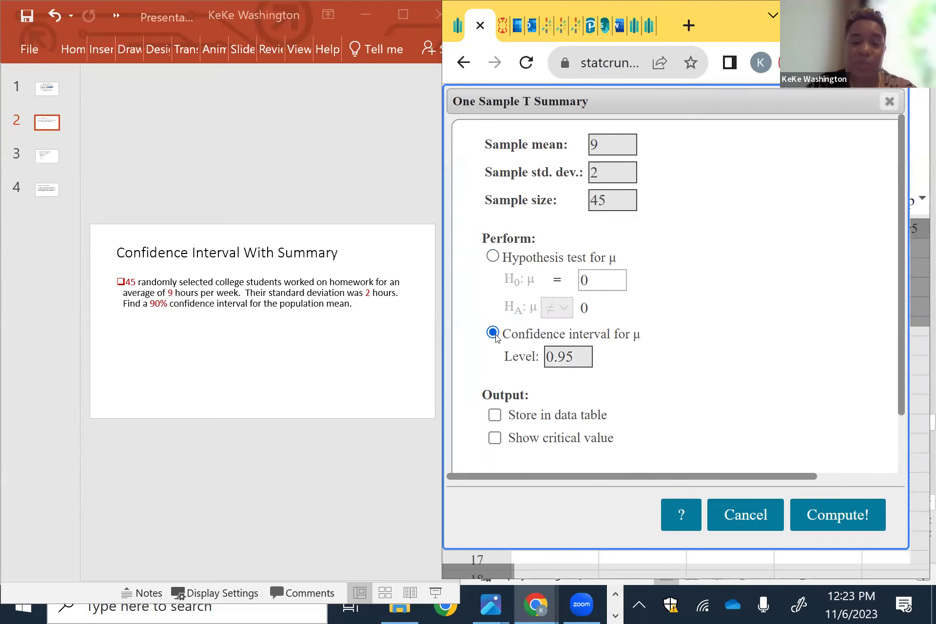
left_click(582, 356)
key("BackSpace")
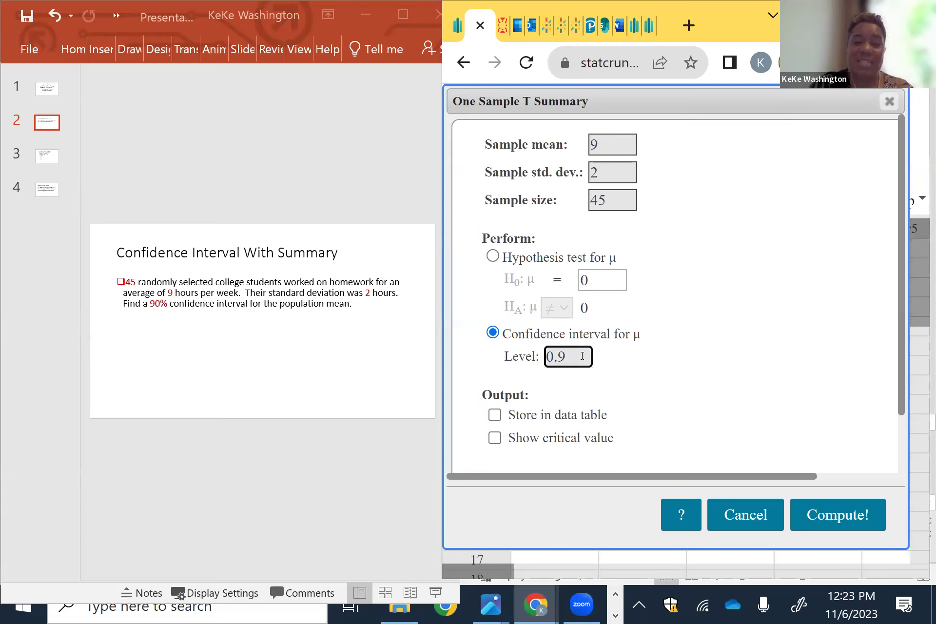
left_click(741, 339)
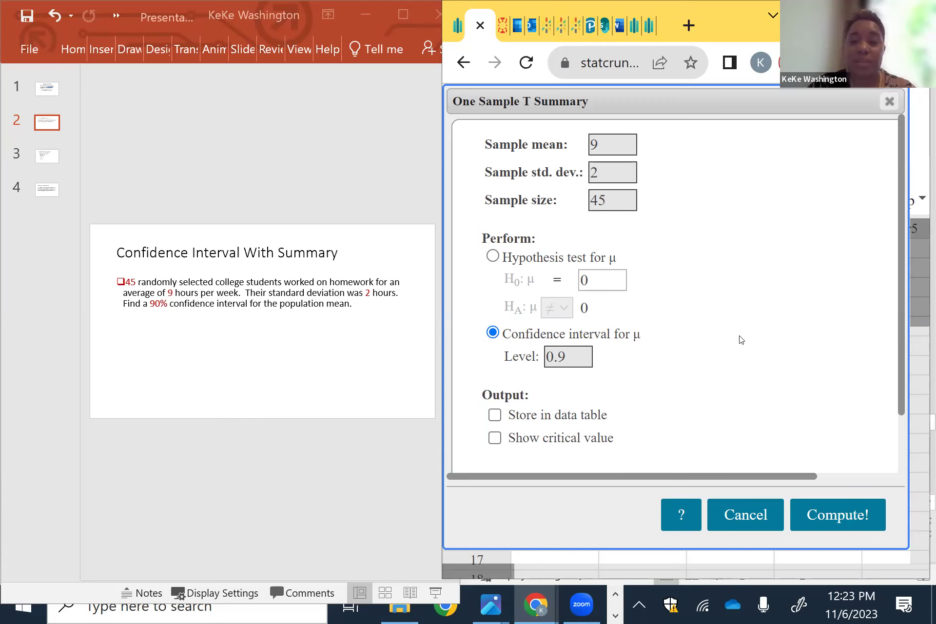
left_click(495, 439)
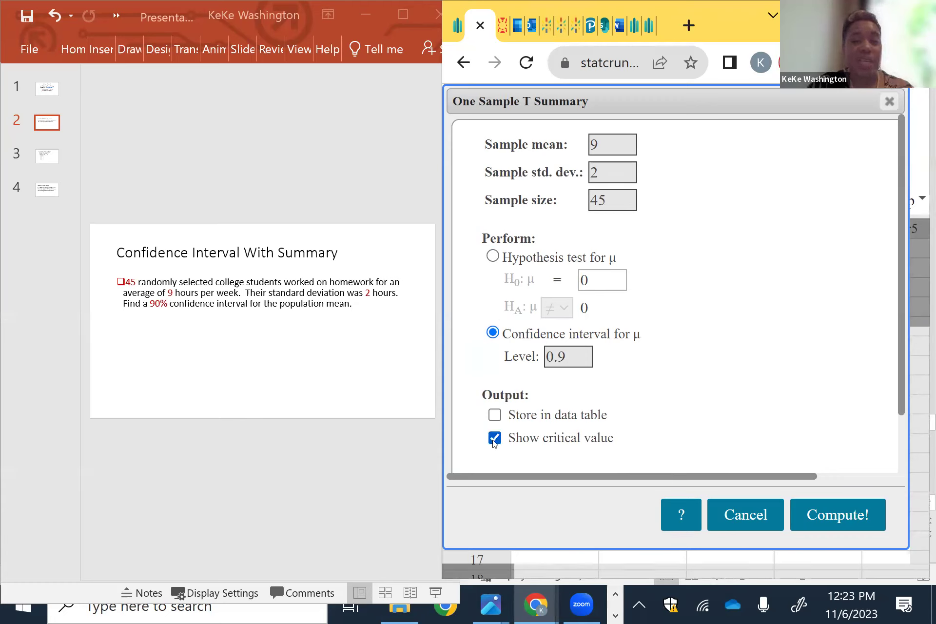
left_click_drag(902, 330, 907, 401)
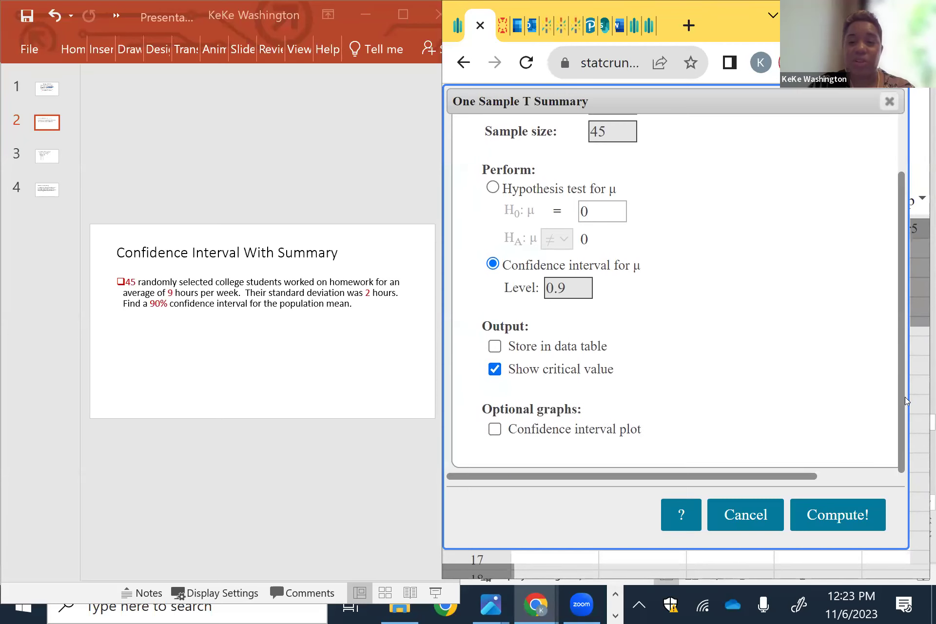
left_click(853, 521)
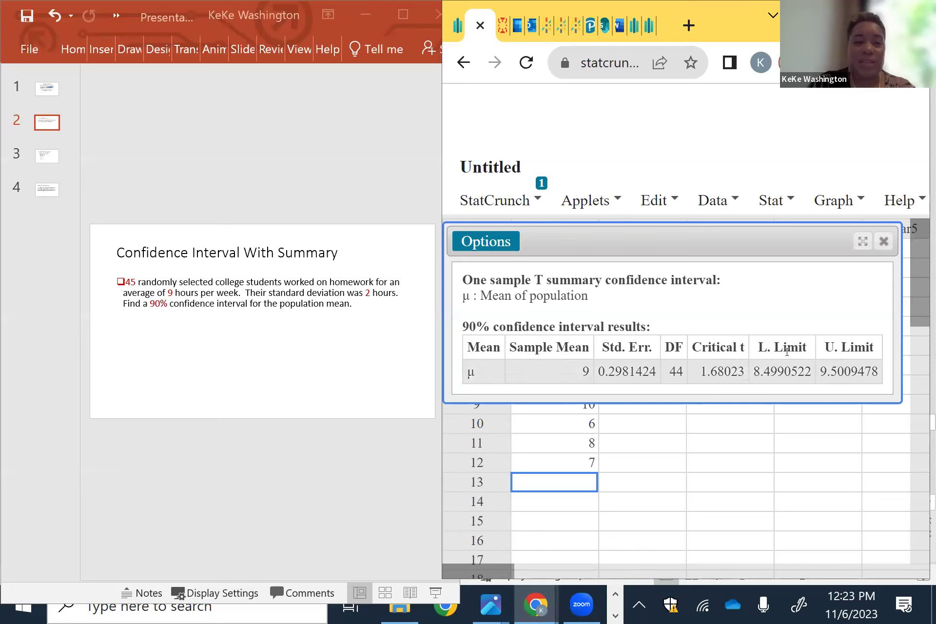
Go to the third PowerPoint slide, Confidence Intervals With Data, and close the 90% confidence interval results in StatCrunch.
left_click(61, 173)
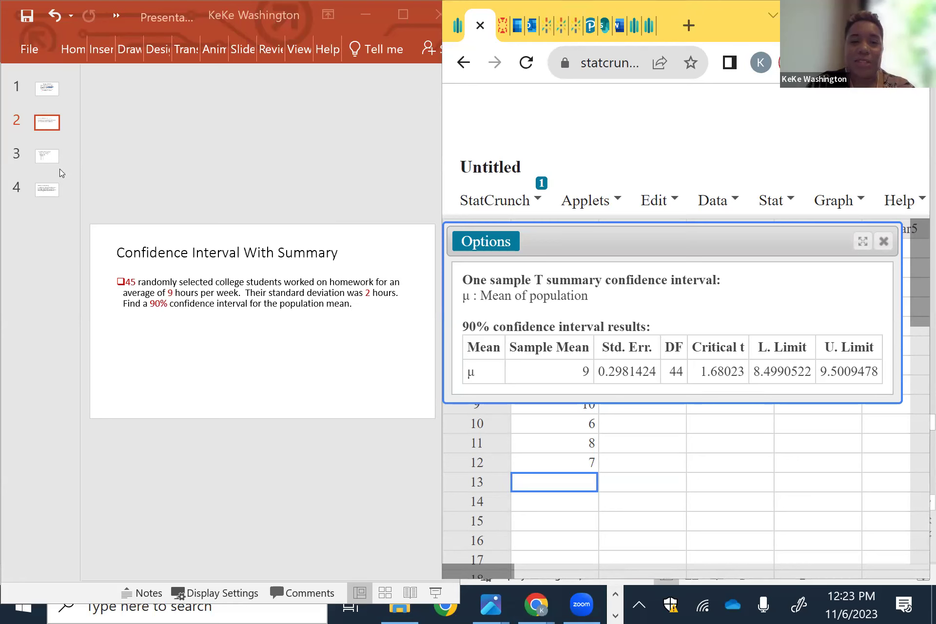
left_click(185, 188)
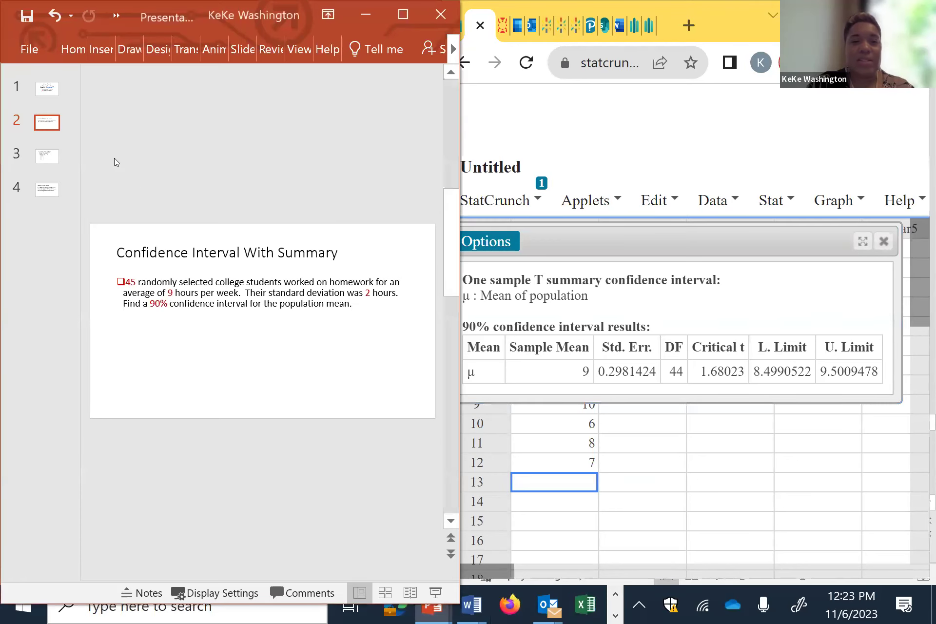
left_click(57, 157)
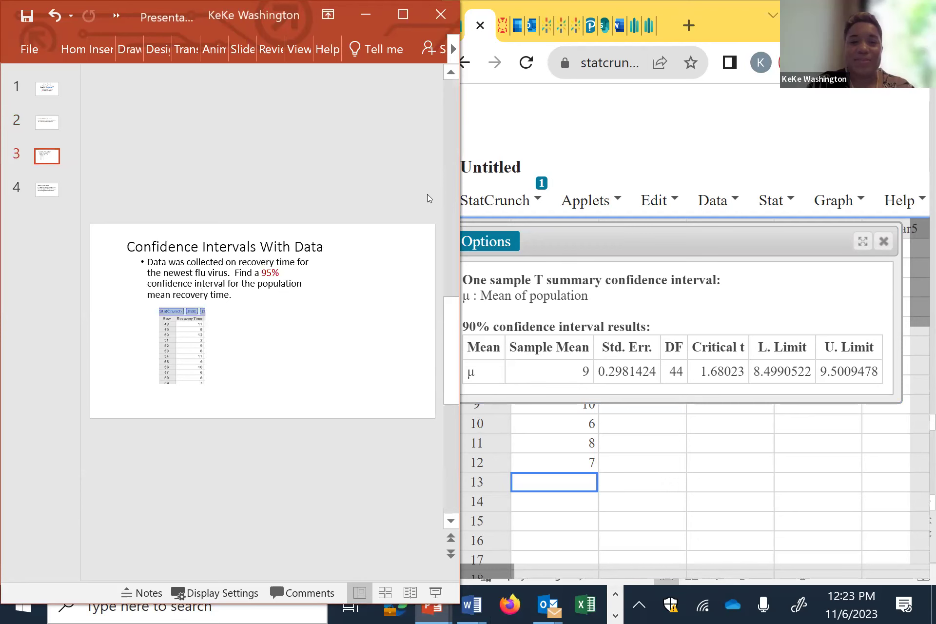
left_click(775, 200)
mouse_move(800, 232)
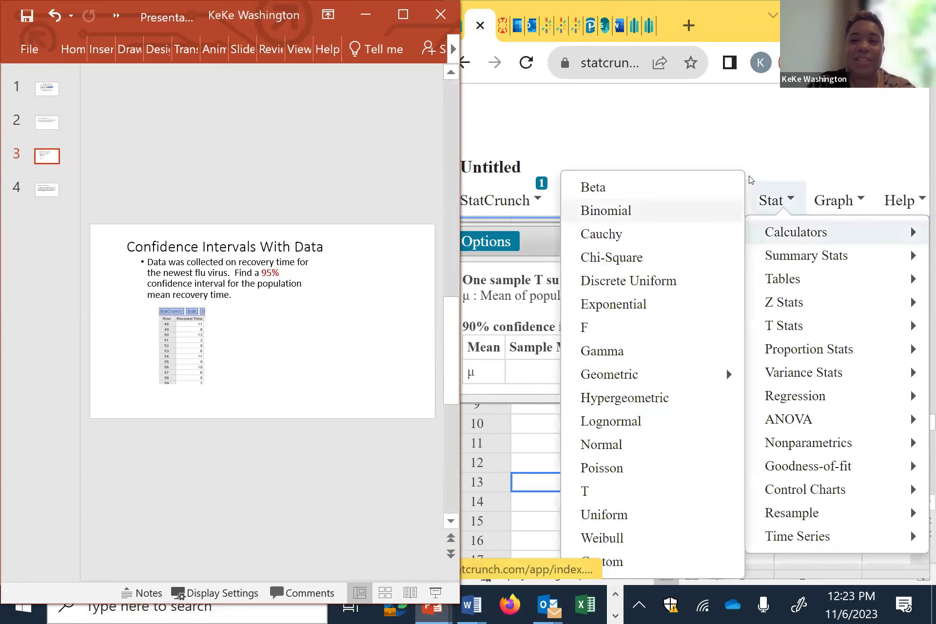
left_click(779, 142)
left_click(885, 243)
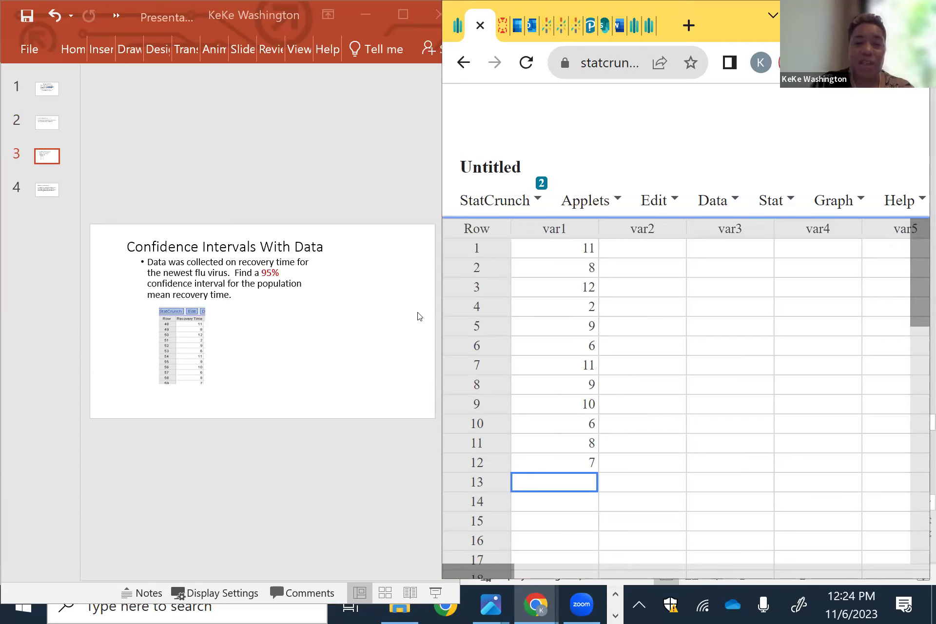
Switch to PowerPoint and enlarge the recovery time table picture to about twice its width, then deselect it.
left_click(200, 347)
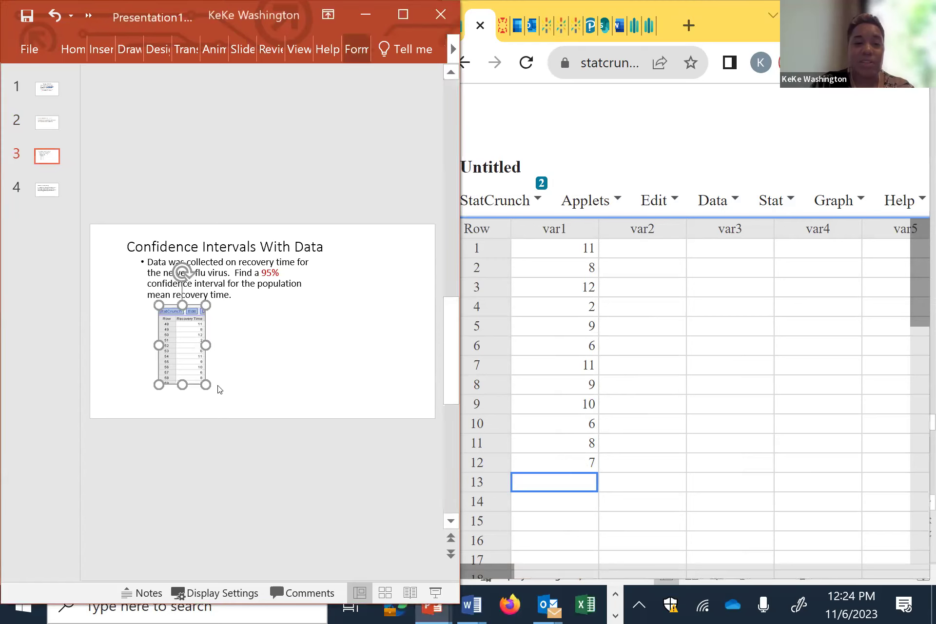
left_click_drag(206, 387, 247, 408)
left_click(249, 409)
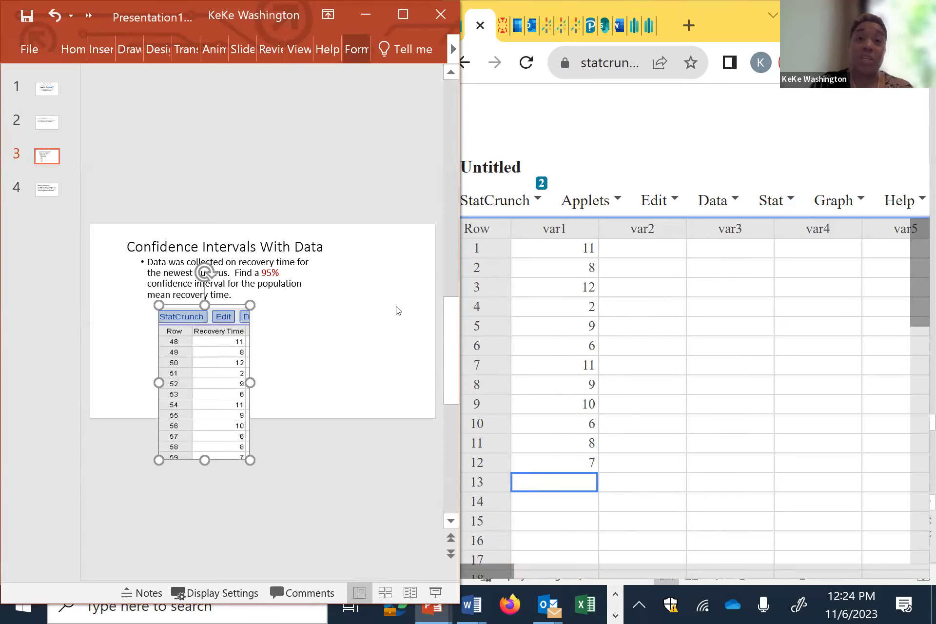
right_click(398, 311)
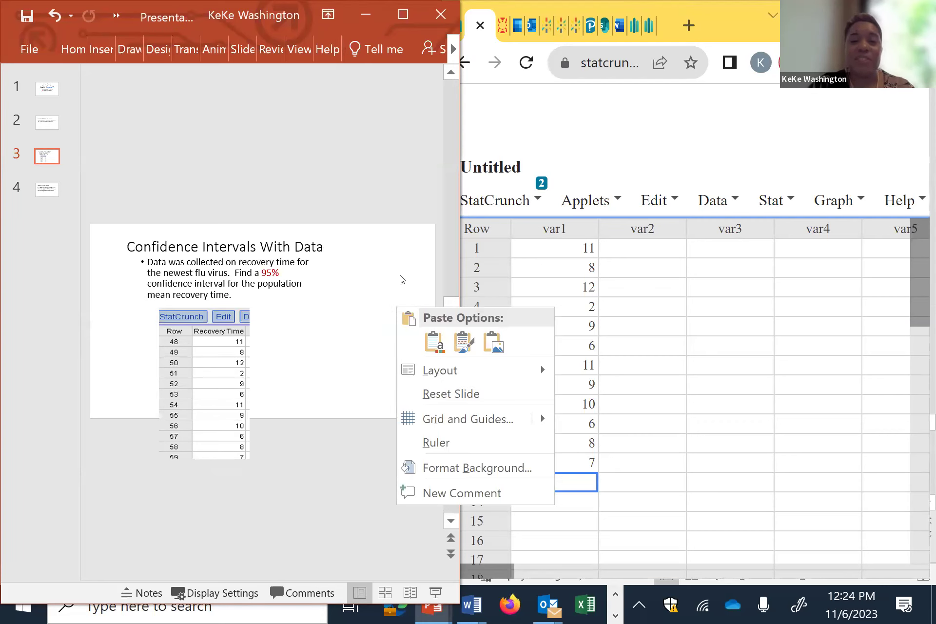
left_click(402, 279)
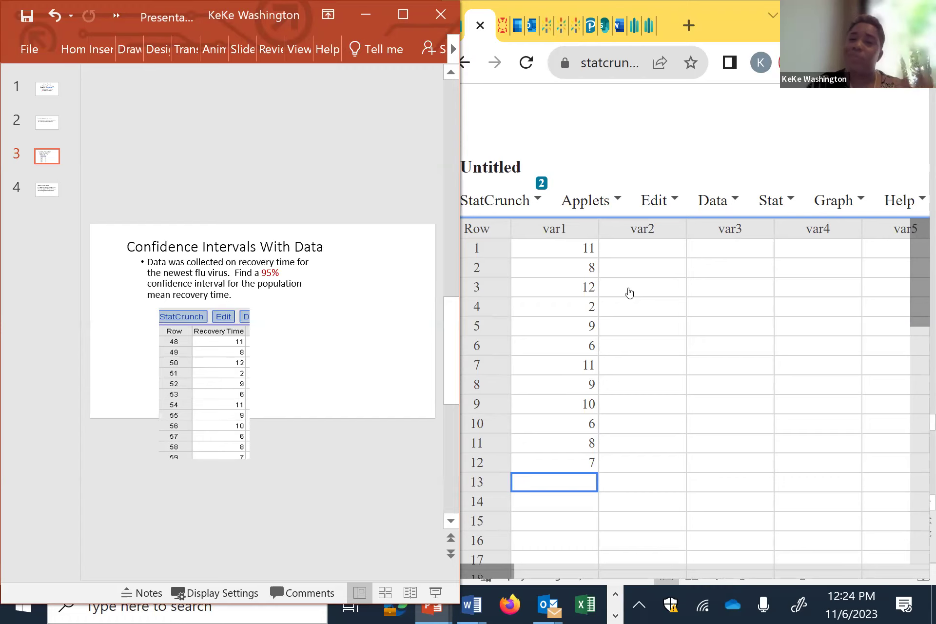
Start a one-sample T analysis with data in StatCrunch and select the var1 column.
left_click(779, 203)
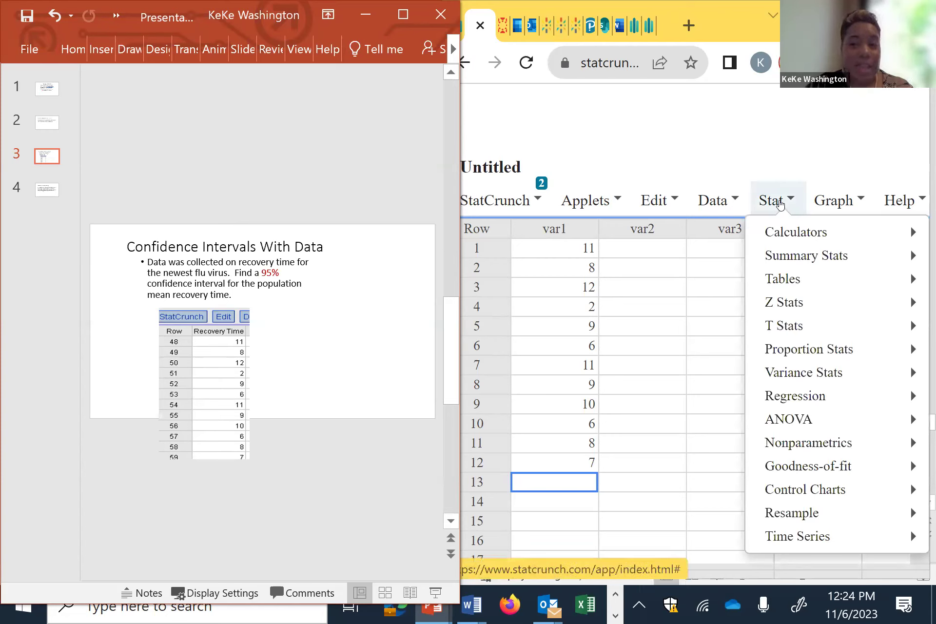
mouse_move(793, 329)
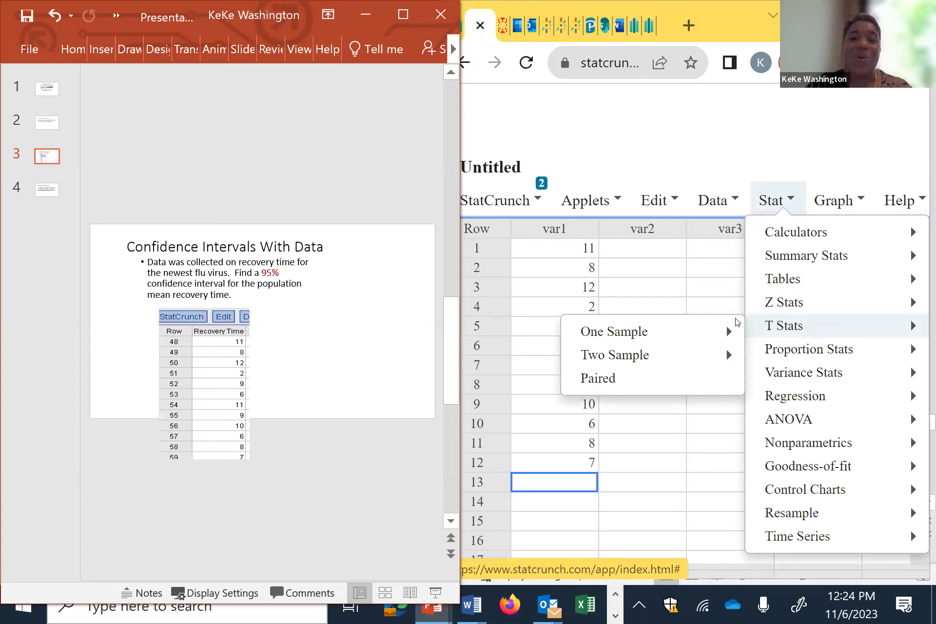
mouse_move(716, 342)
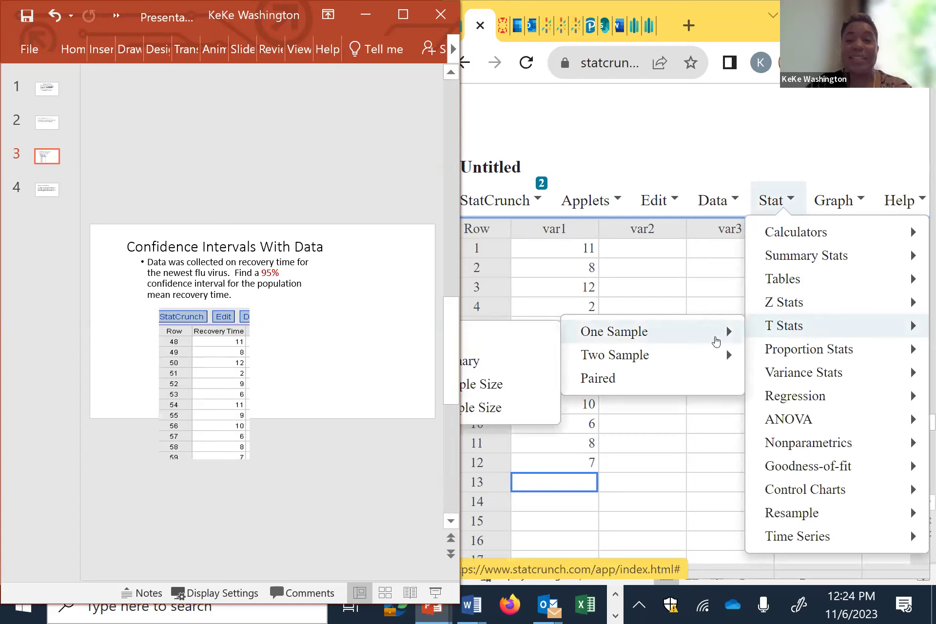
left_click(521, 338)
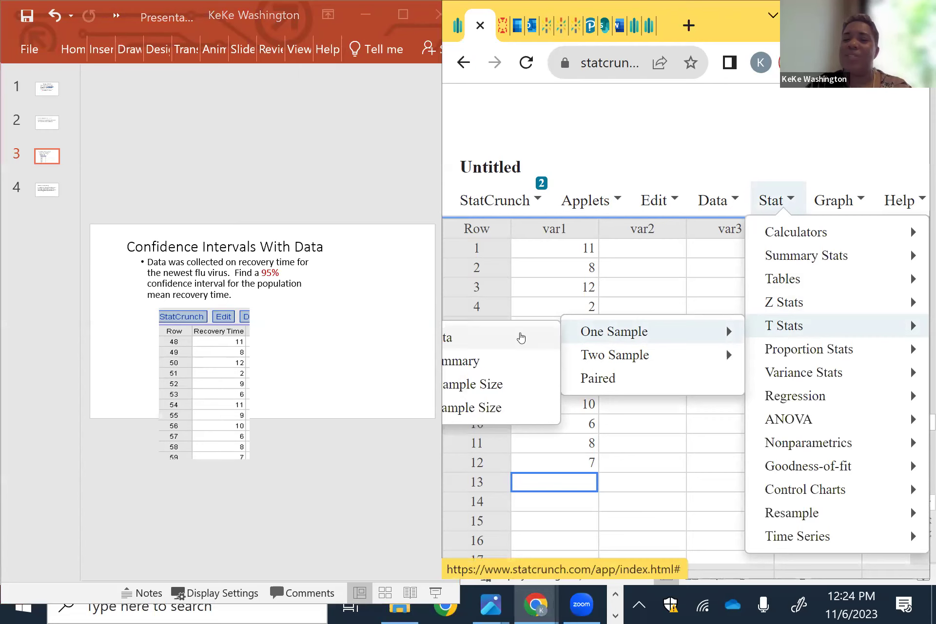
left_click(521, 337)
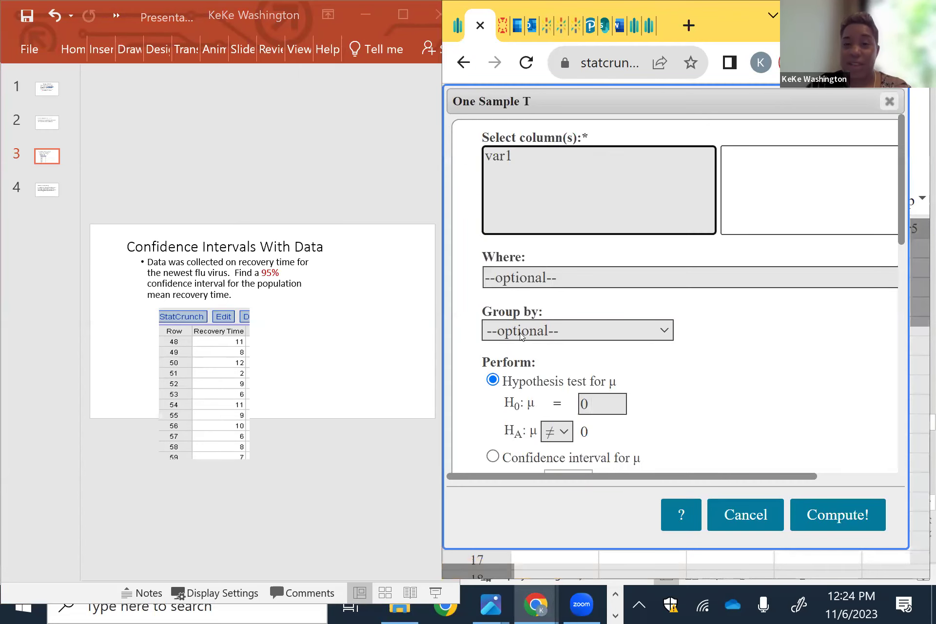
left_click(508, 157)
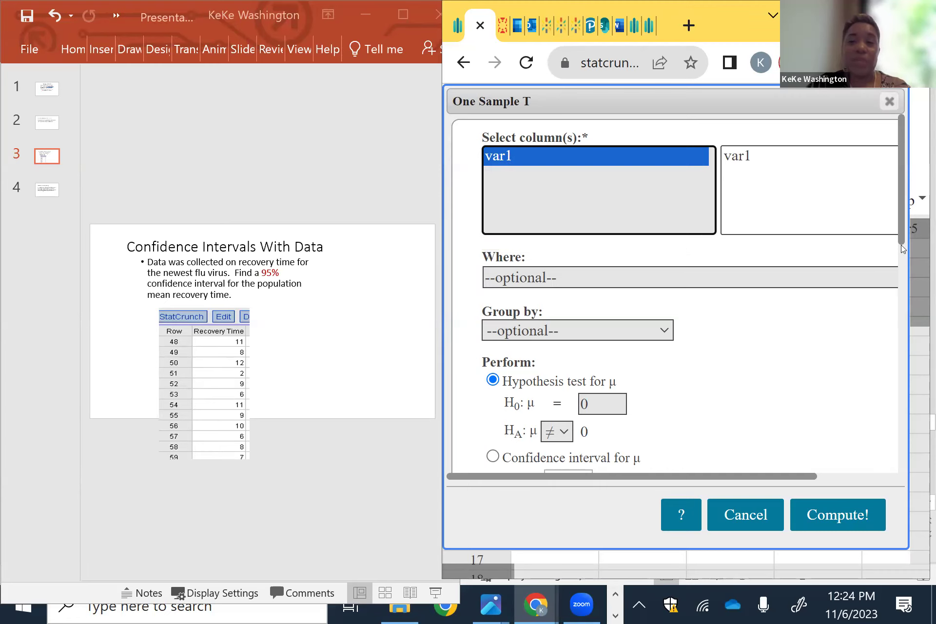
Compute a confidence interval for μ at level 0.95 with the critical value shown, and highlight its lower and upper limits.
left_click_drag(900, 245, 897, 273)
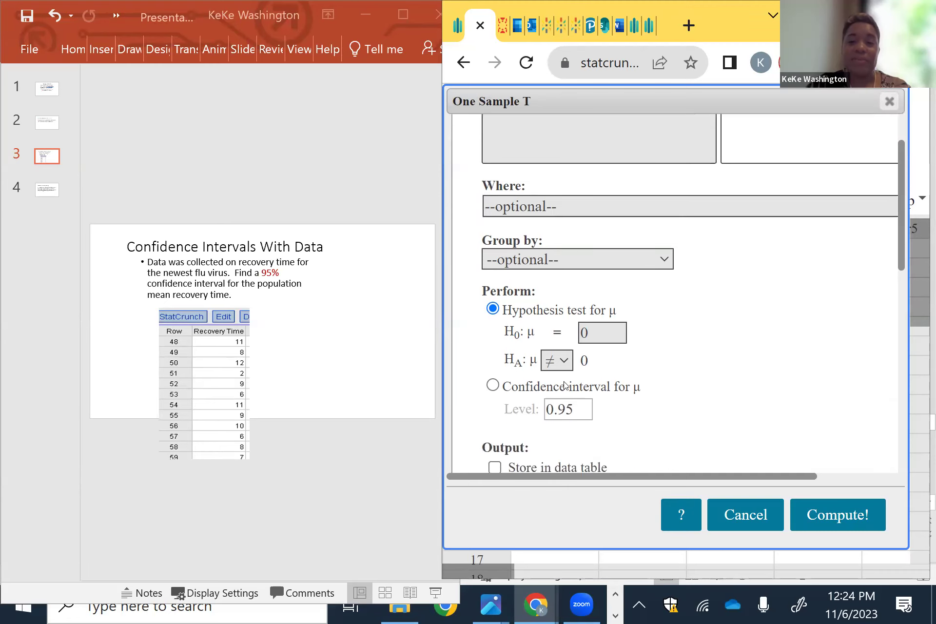
left_click(493, 387)
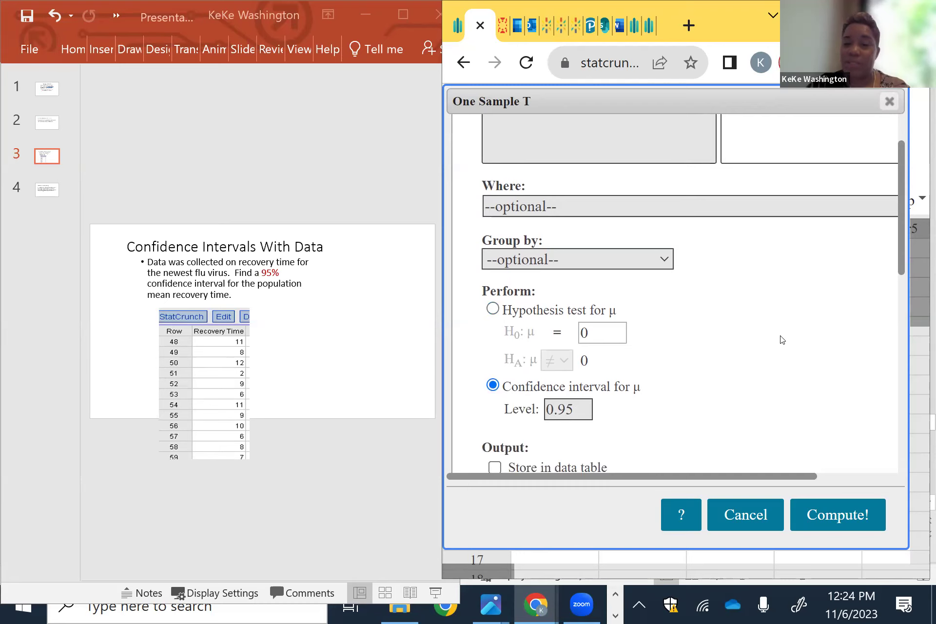
scroll(902, 271, "down", 3)
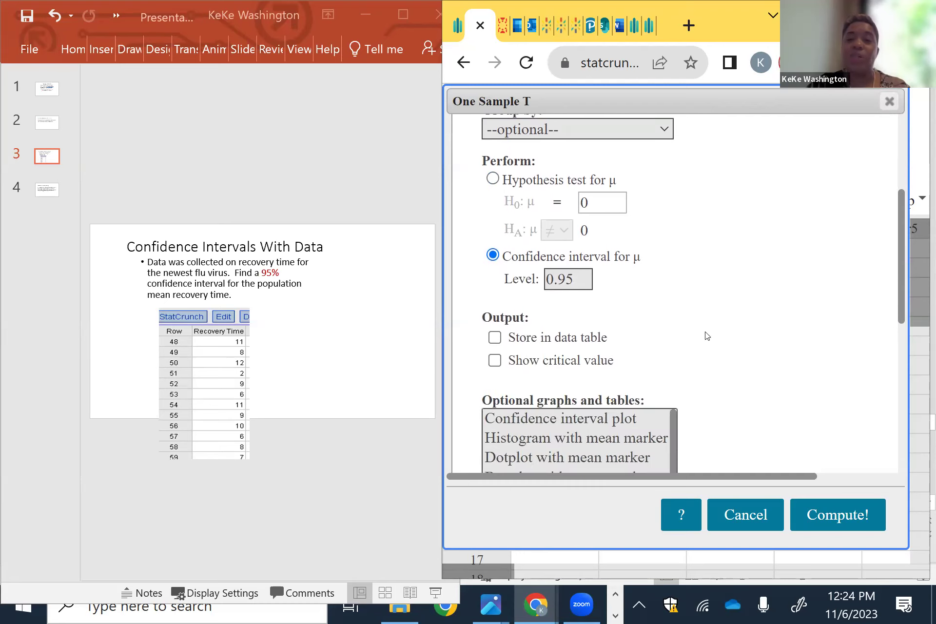
left_click(495, 361)
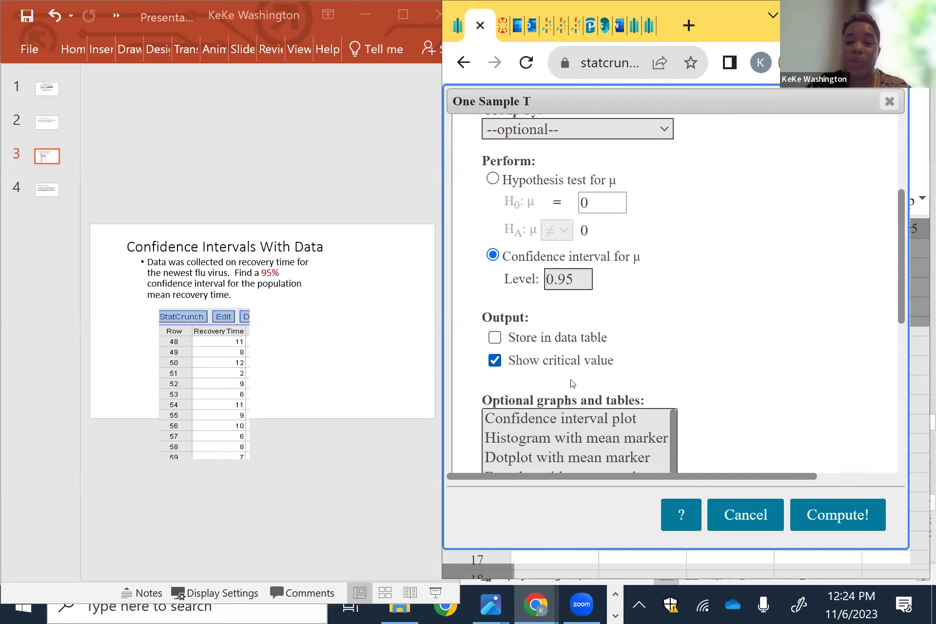
left_click(828, 516)
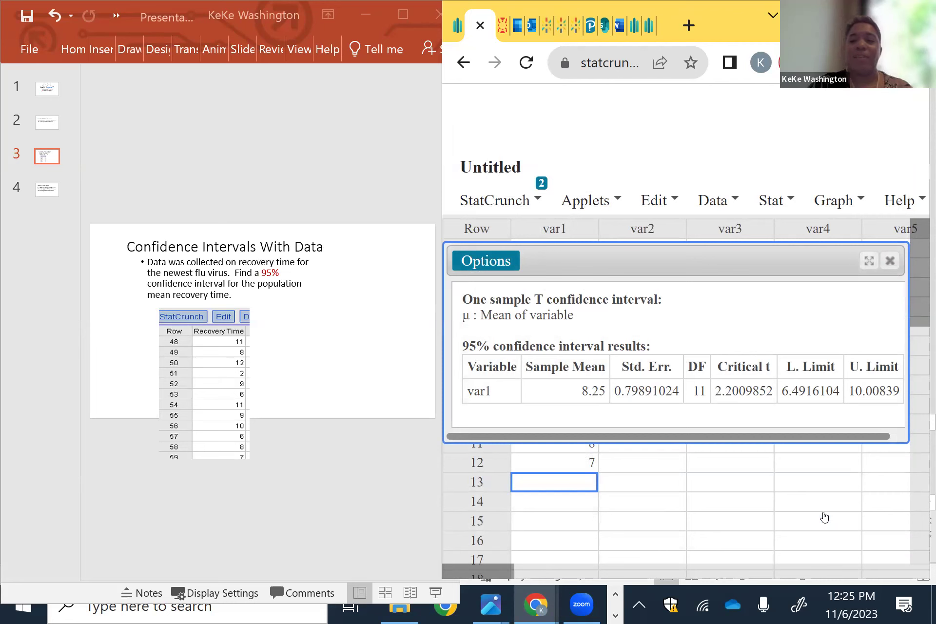
left_click_drag(782, 396, 886, 395)
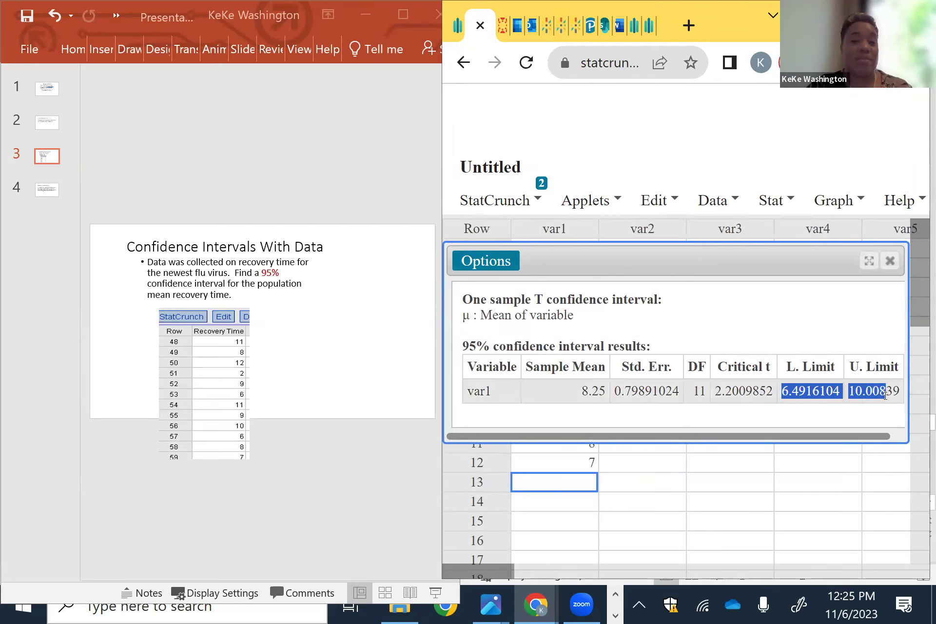
Close the 95% confidence interval results and switch to PowerPoint's fourth slide, Hypothesis Testing: Nursing.
left_click(891, 261)
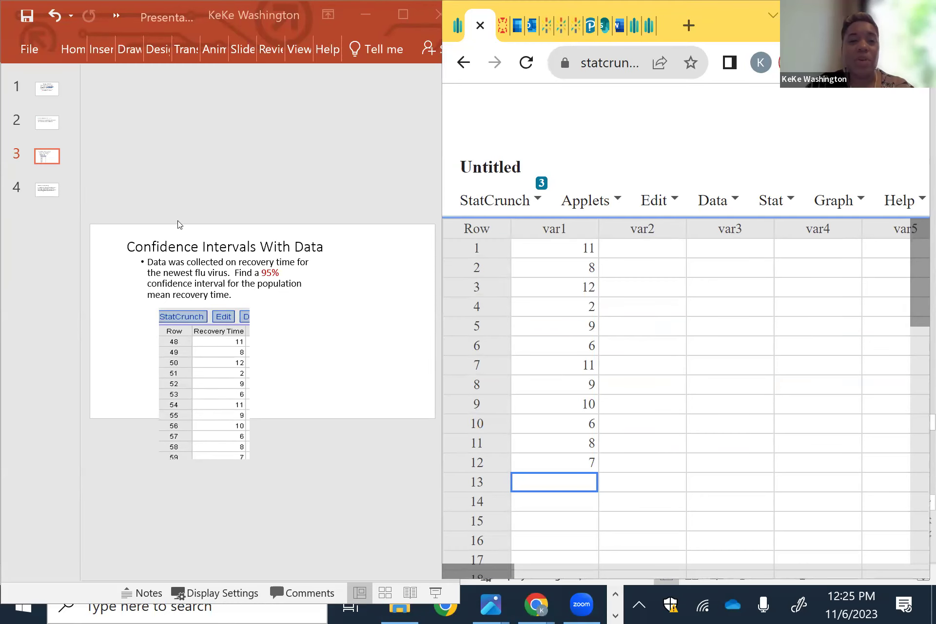
left_click(247, 154)
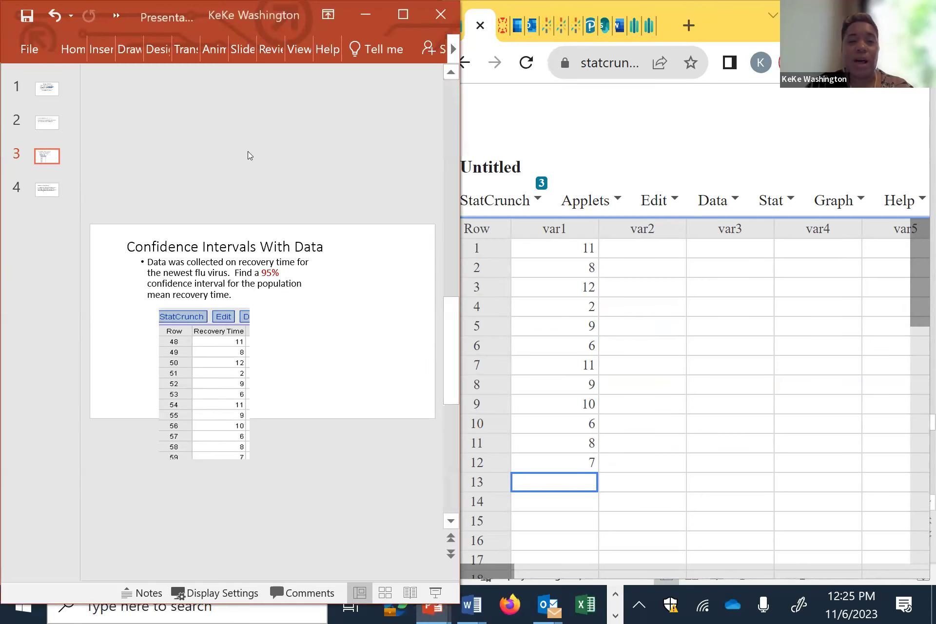
left_click(63, 194)
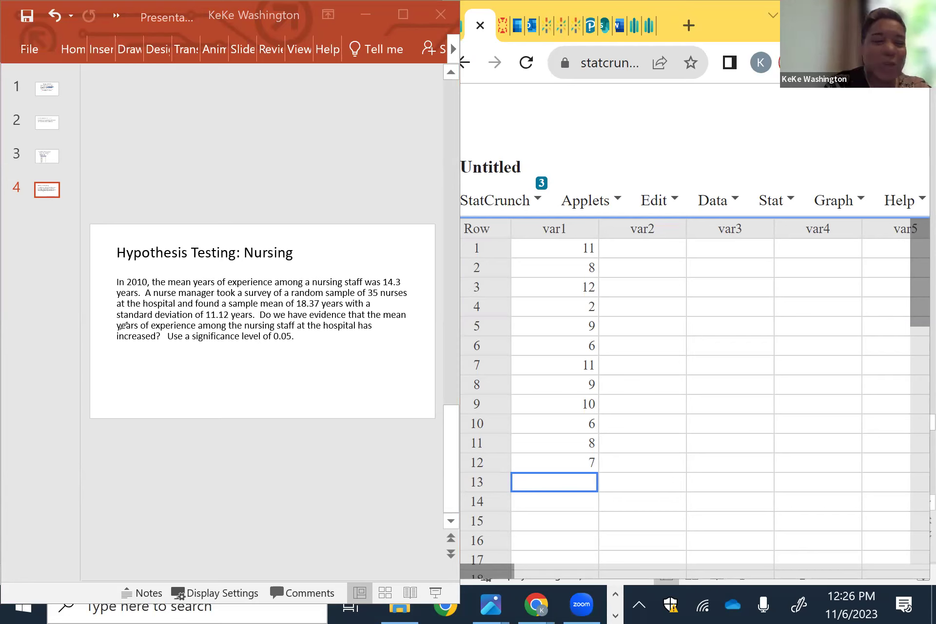
Handwrite the null hypothesis H0: μ = 14.3 below the nursing problem and underline 14.3 in its text.
left_click_drag(124, 355, 121, 366)
mouse_move(131, 353)
left_mouse_down()
mouse_move(128, 367)
mouse_move(132, 359)
left_mouse_up()
left_click_drag(128, 363, 134, 366)
left_click(144, 359)
left_click(144, 364)
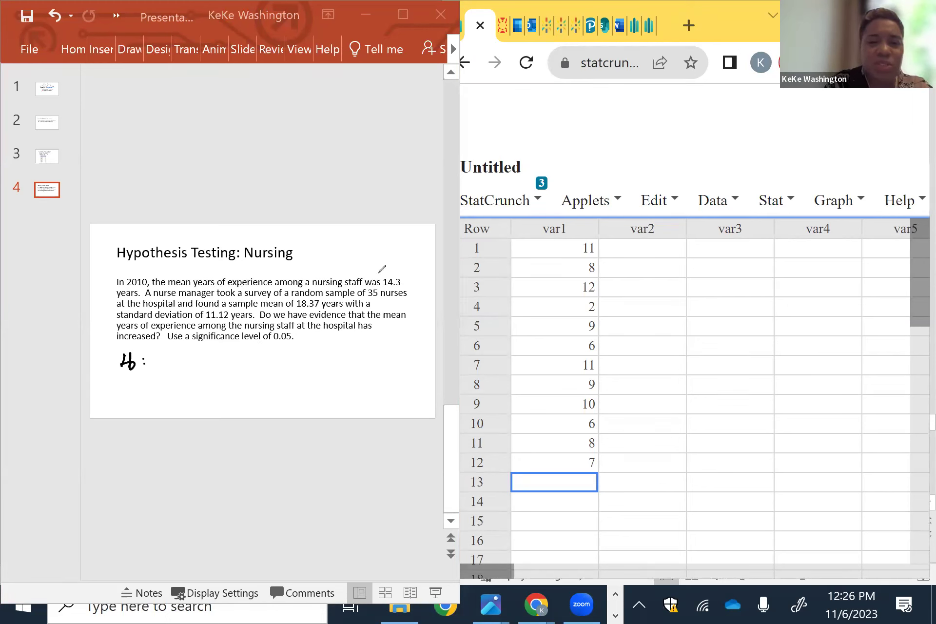
left_click_drag(390, 287, 405, 288)
mouse_move(158, 362)
left_mouse_down()
mouse_move(165, 370)
mouse_move(224, 356)
mouse_move(218, 370)
left_mouse_up()
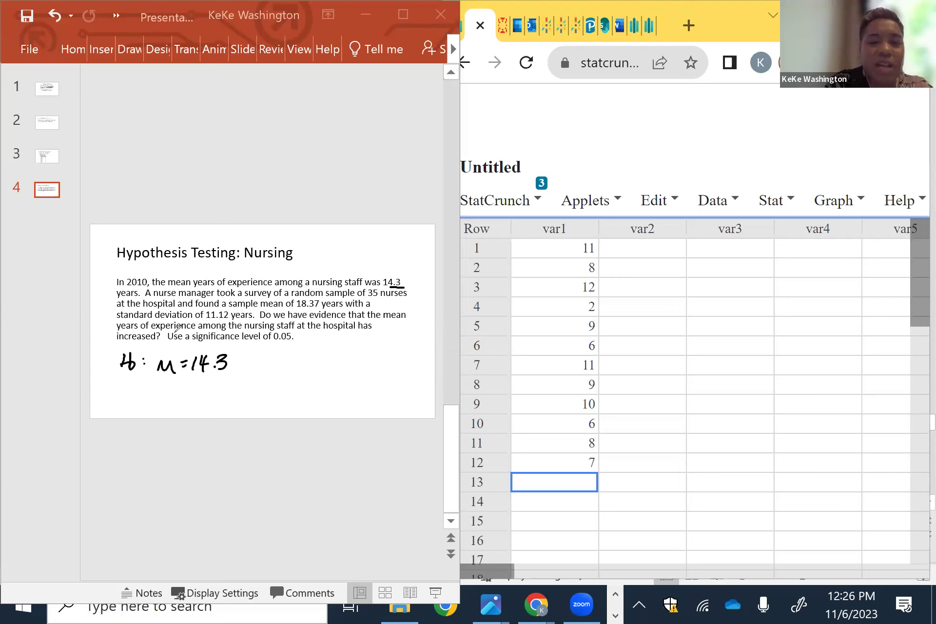
Underline the question's wording from "among the nursing staff" and "increased", and handwrite Ha: μ > 14.3 beside the null hypothesis.
left_click_drag(192, 330, 348, 333)
left_click_drag(126, 343, 149, 338)
left_click_drag(258, 354, 257, 367)
mouse_move(265, 353)
left_mouse_down()
mouse_move(263, 366)
mouse_move(269, 360)
mouse_move(291, 371)
mouse_move(362, 364)
left_mouse_up()
left_click(360, 363)
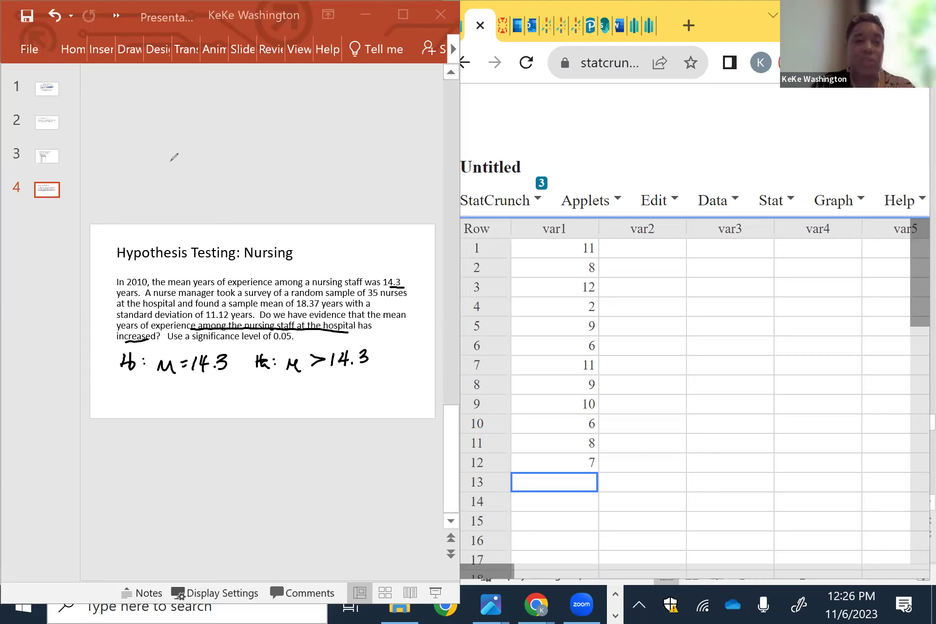
Start a one-sample T analysis with summary in StatCrunch and enter sample mean 18.37, standard deviation 11.12 and sample size 35.
left_click(773, 200)
mouse_move(786, 330)
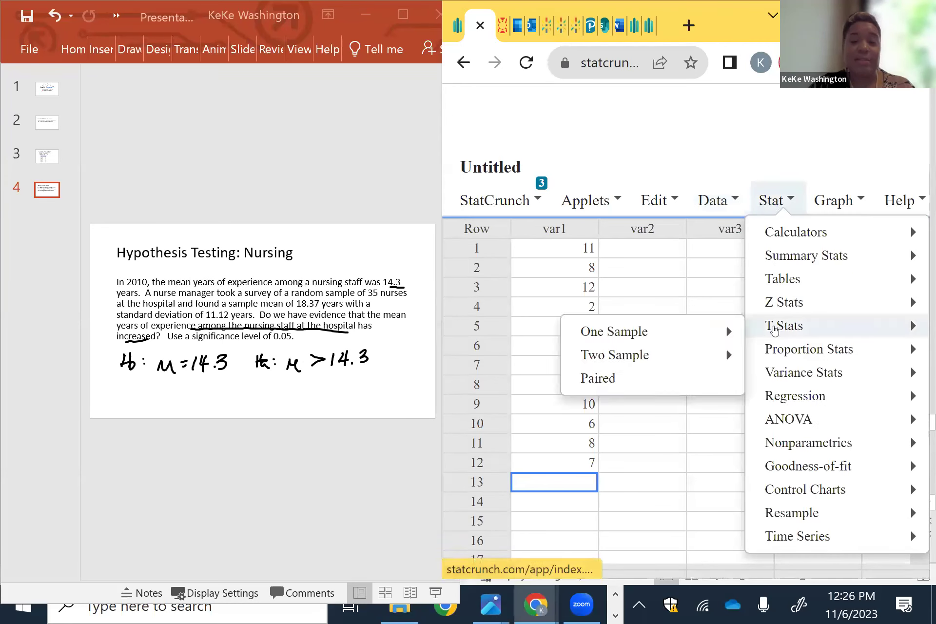
mouse_move(712, 337)
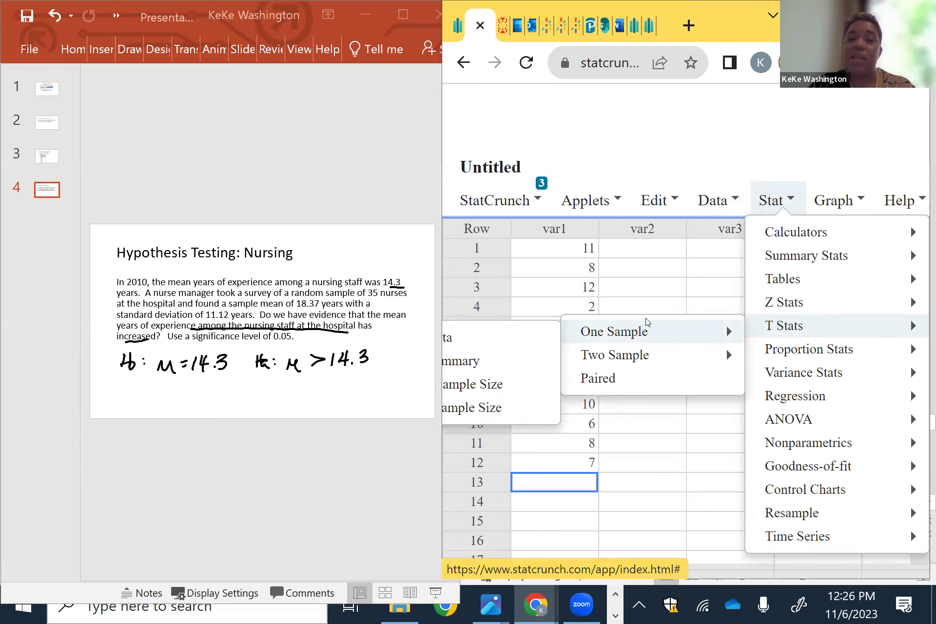
left_click(508, 362)
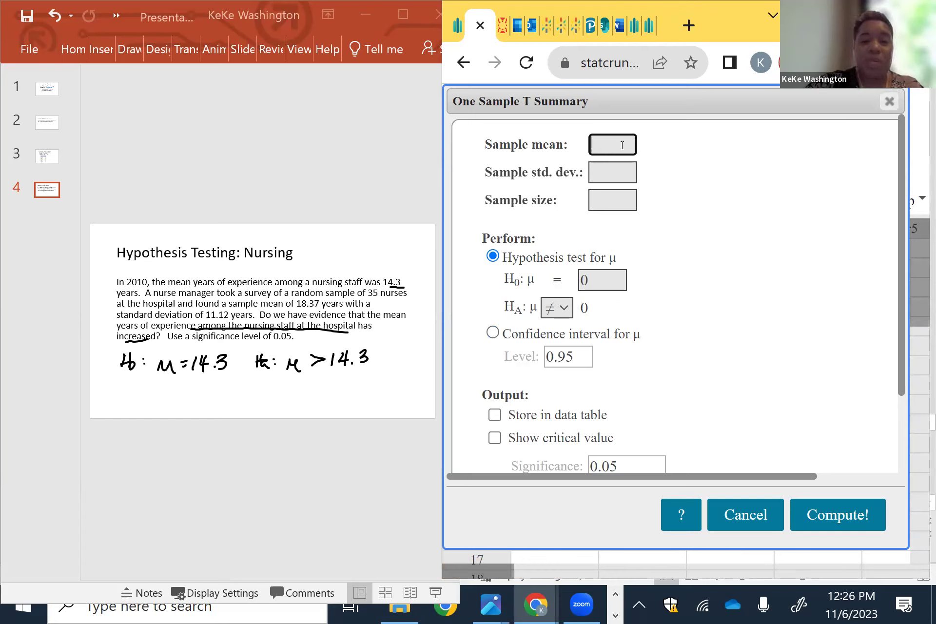
type("18.37")
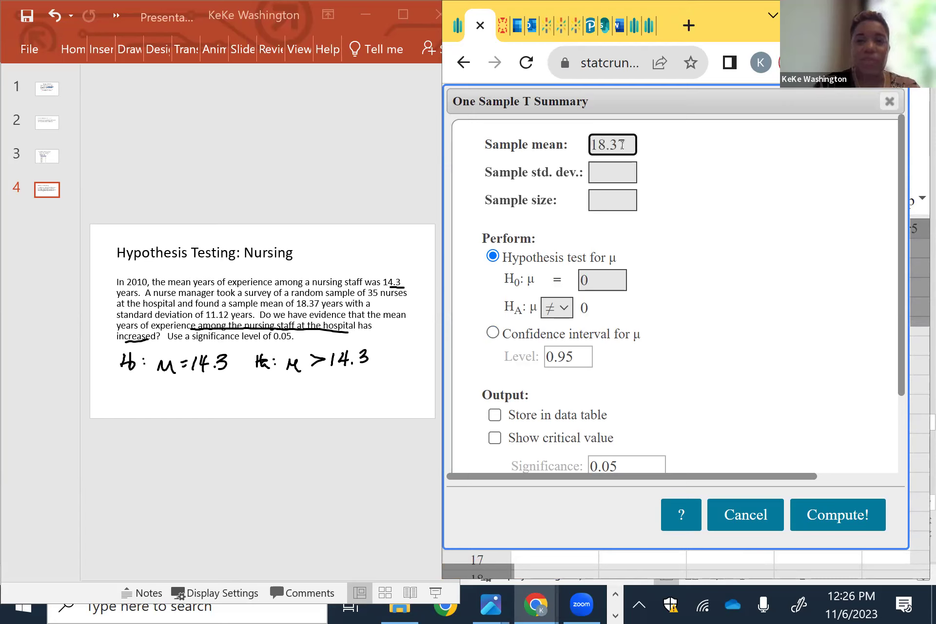
key("Tab")
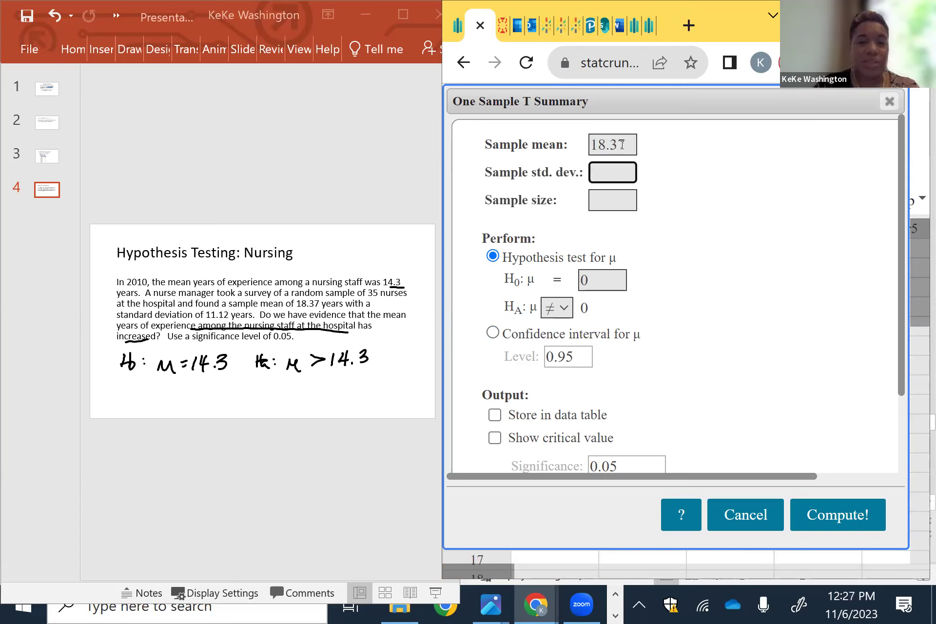
type("11.12")
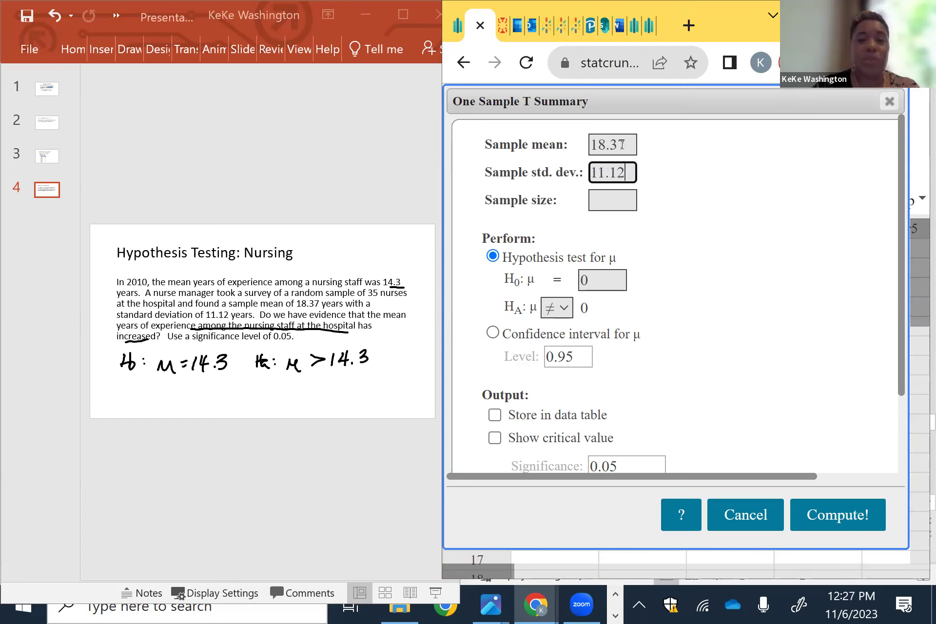
key("Tab")
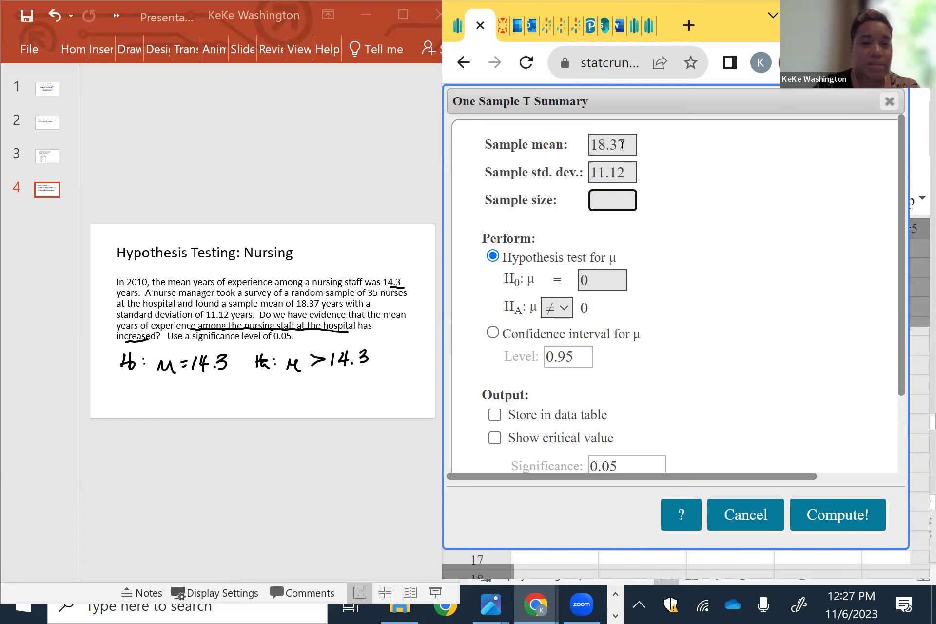
type("35")
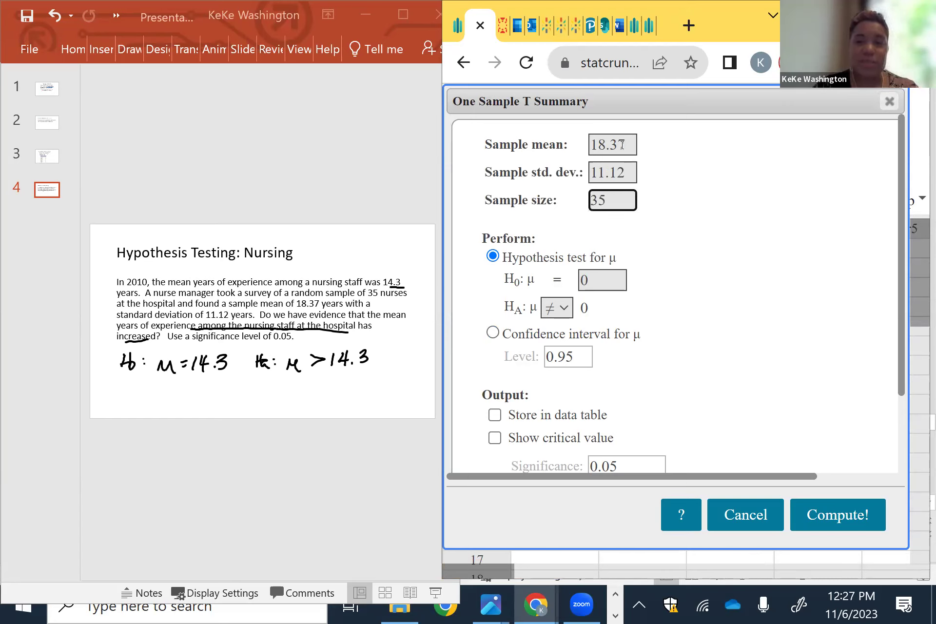
Compute a hypothesis test for μ with null value 14.3 and the greater-than alternative.
key("Tab")
type("14.3")
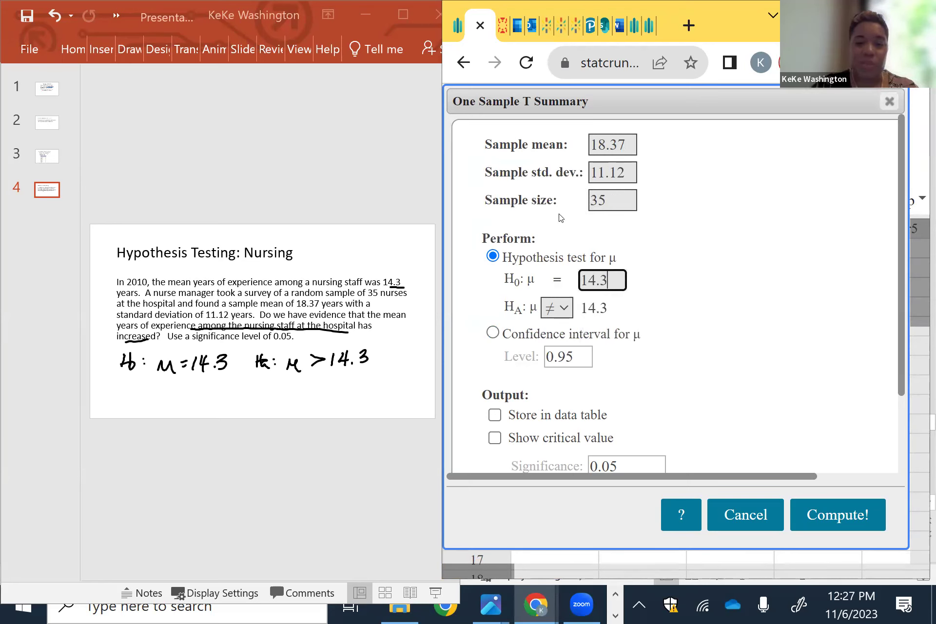
left_click(562, 309)
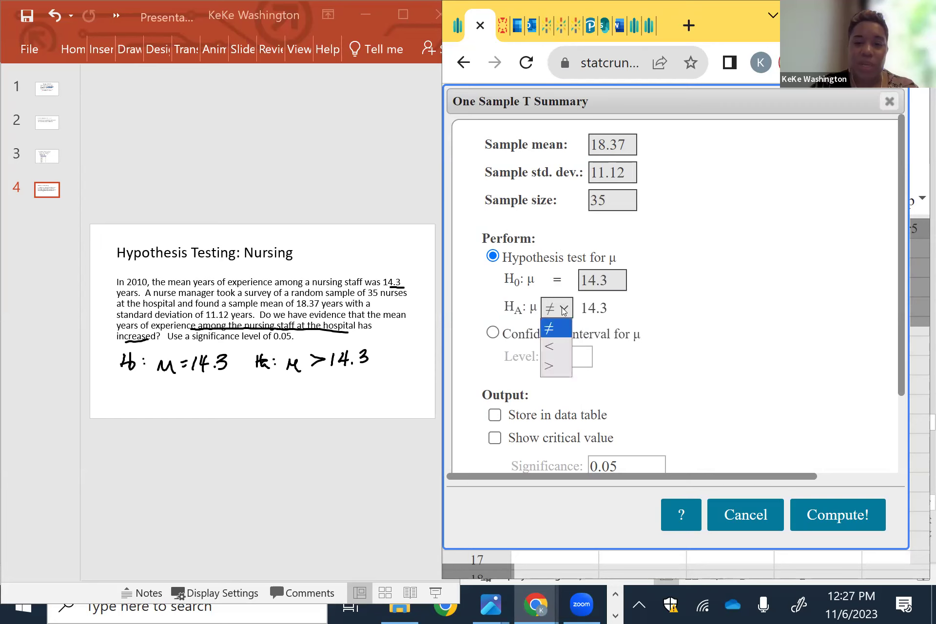
left_click(555, 366)
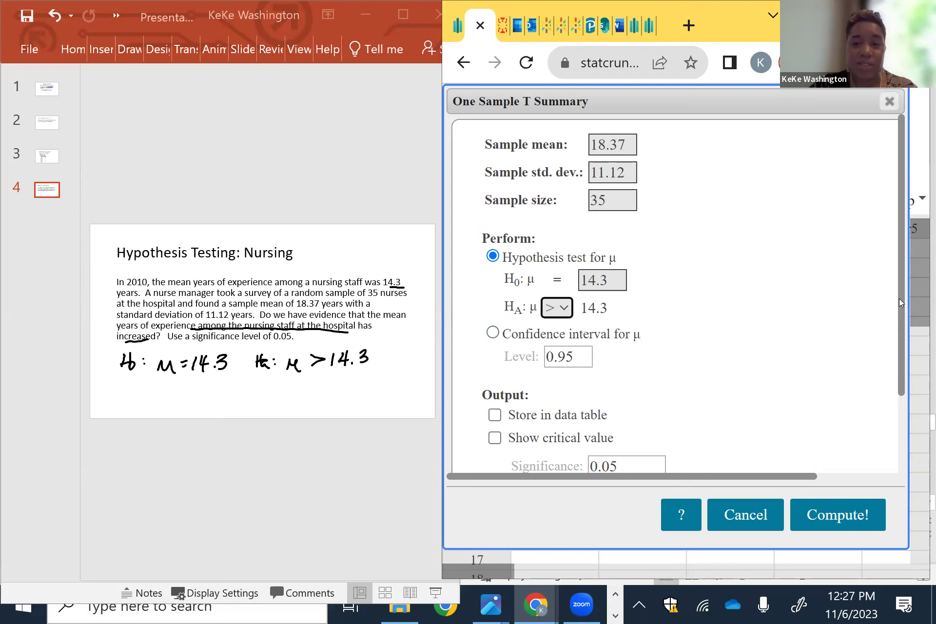
left_click(858, 523)
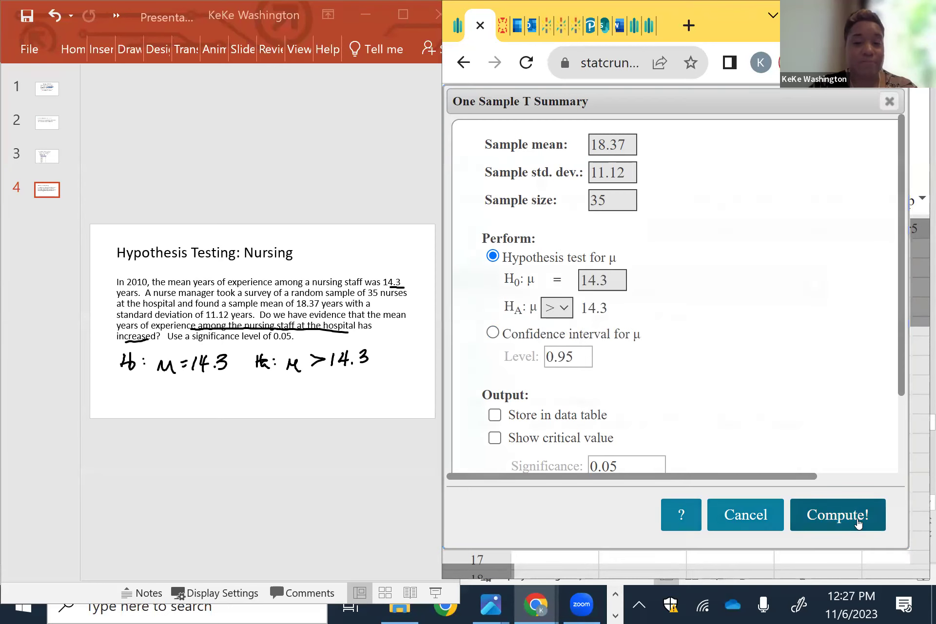
Highlight the T-Stat and the P-value in the hypothesis test results.
left_click_drag(688, 446, 750, 446)
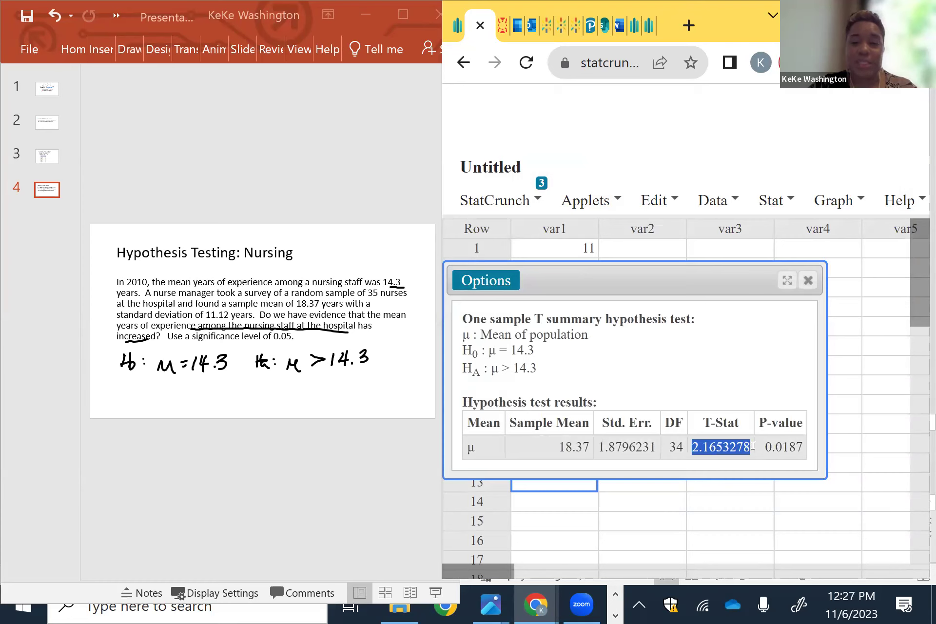
left_click_drag(763, 447, 814, 453)
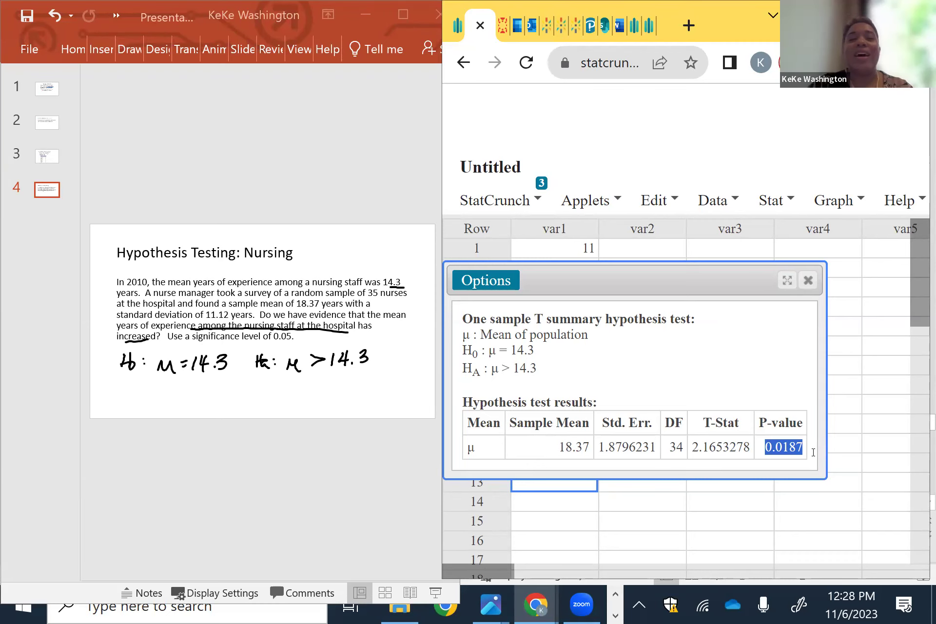
left_click(774, 200)
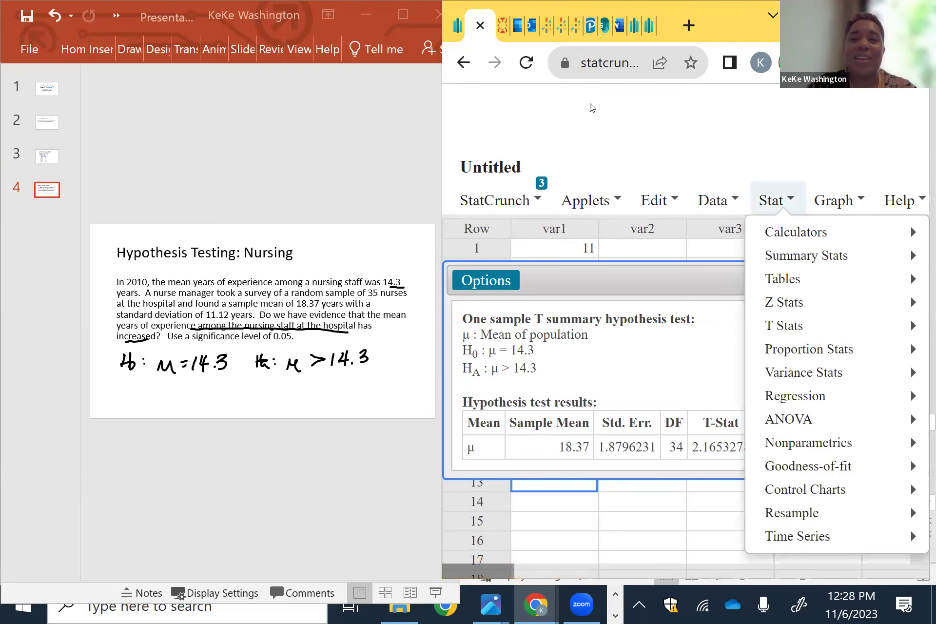